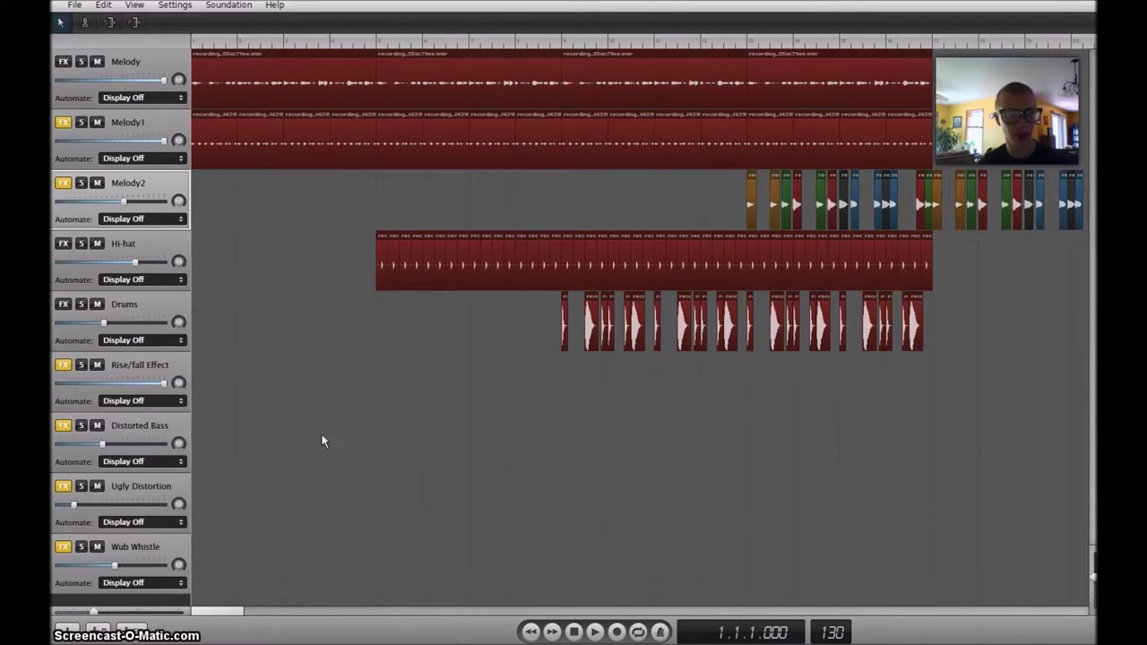
Step: Solo the Melody track and play it from the beginning for about four bars
mouse_move(215, 614)
mouse_down()
mouse_move(230, 612)
mouse_move(204, 614)
mouse_up()
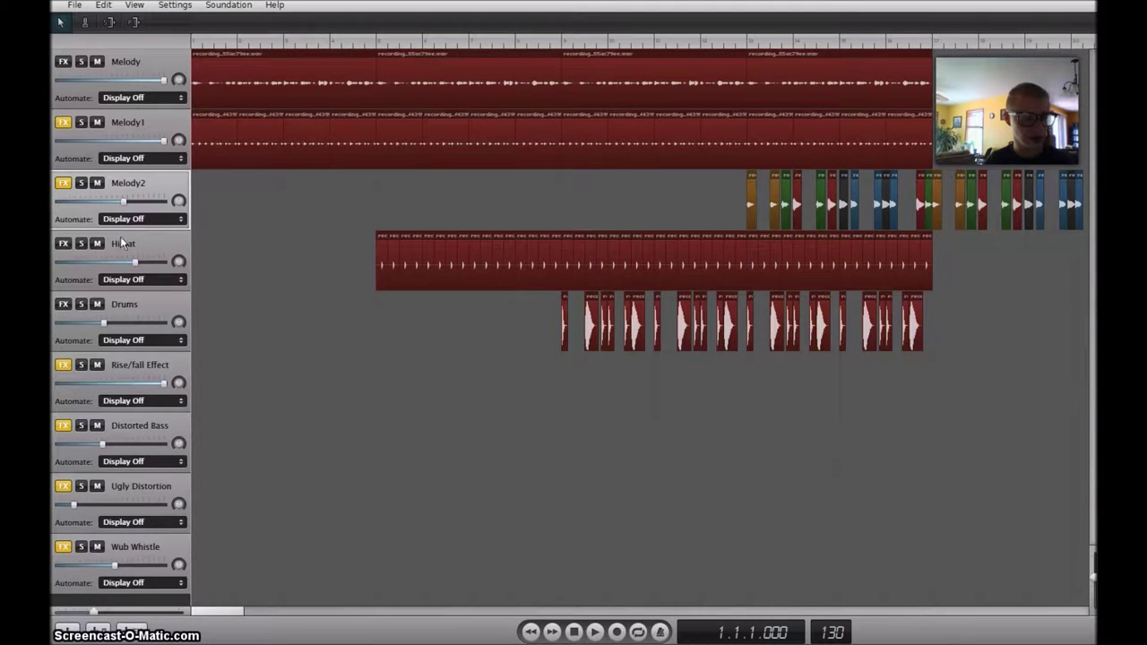
click(134, 69)
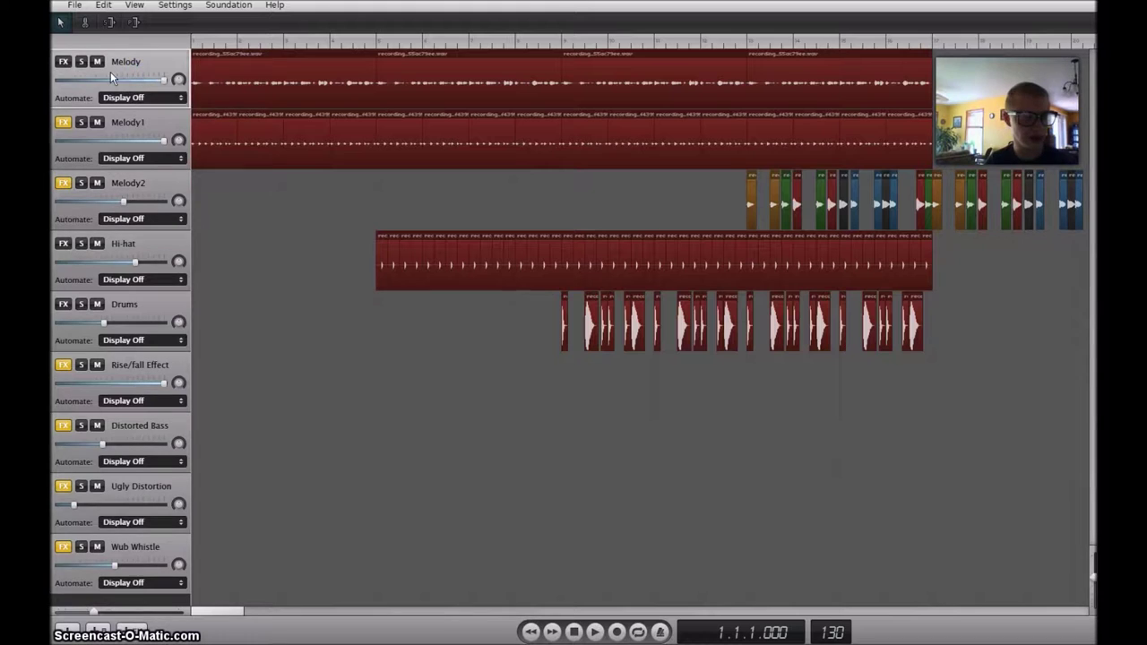
click(80, 62)
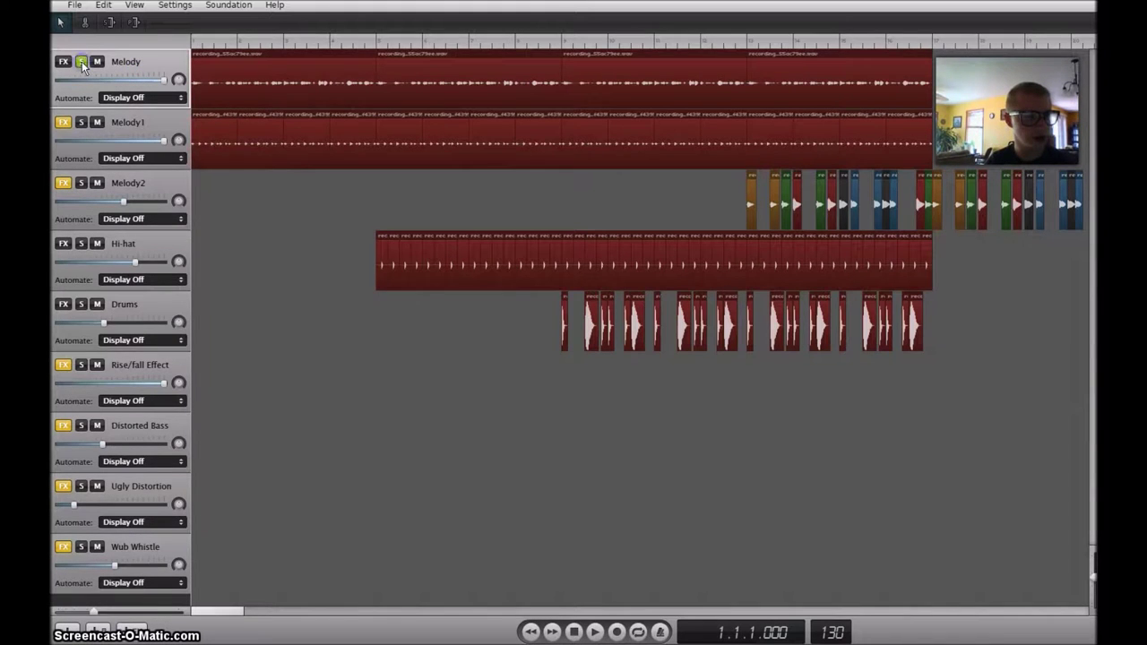
click(595, 632)
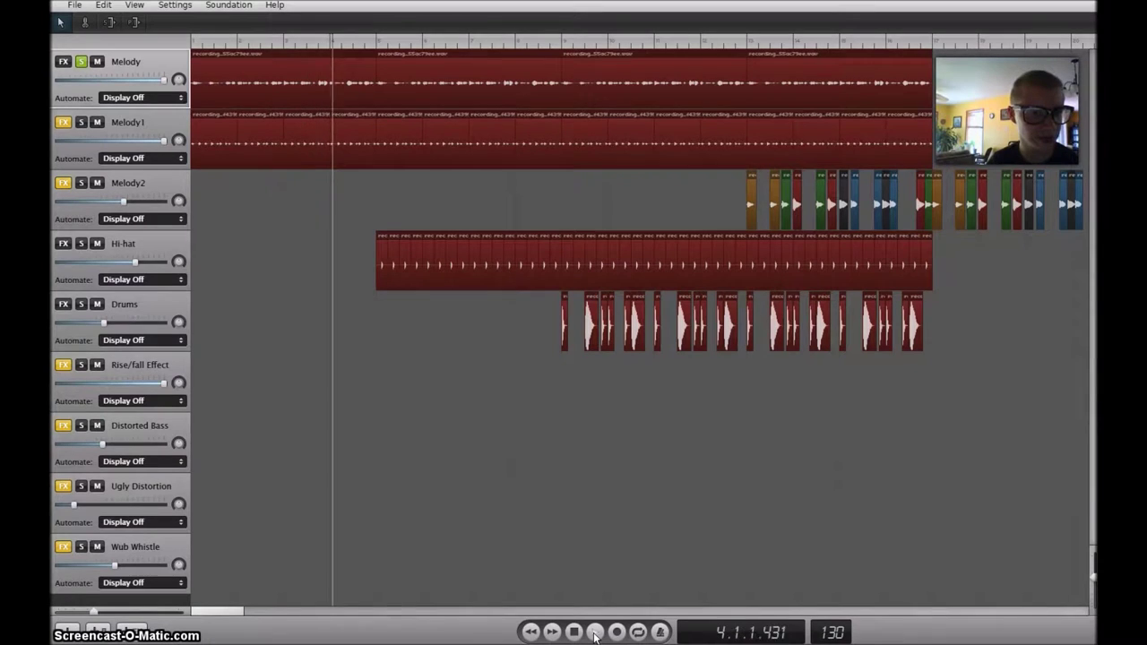
click(594, 633)
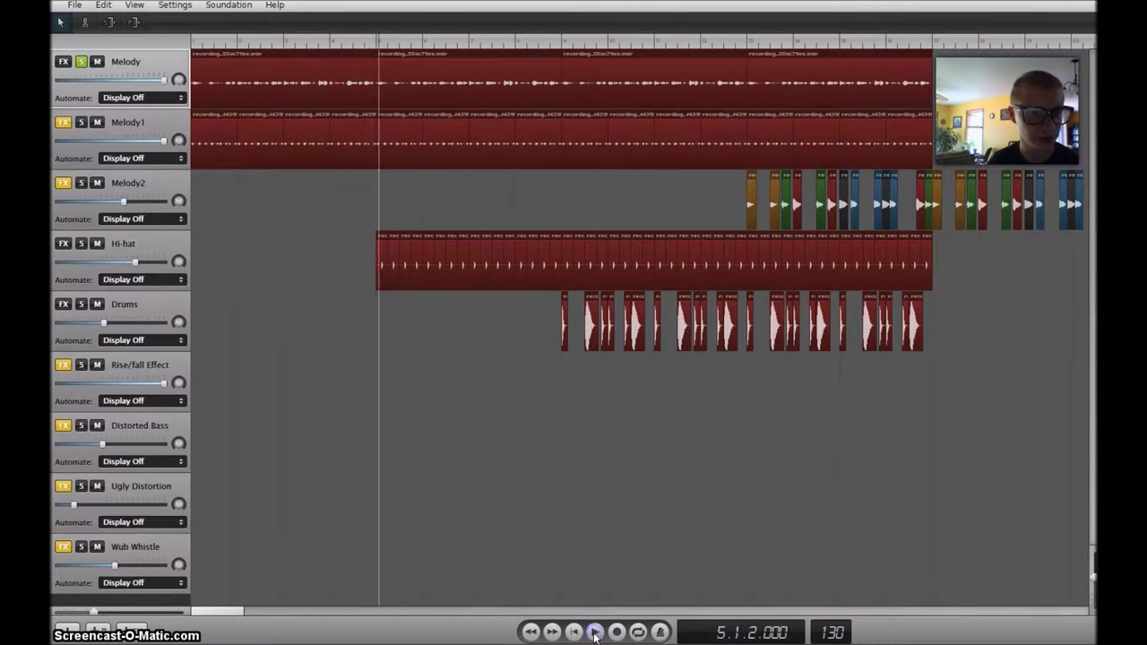
Step: Switch the solo from Melody to Melody1 and play that track from the beginning
click(80, 61)
click(82, 124)
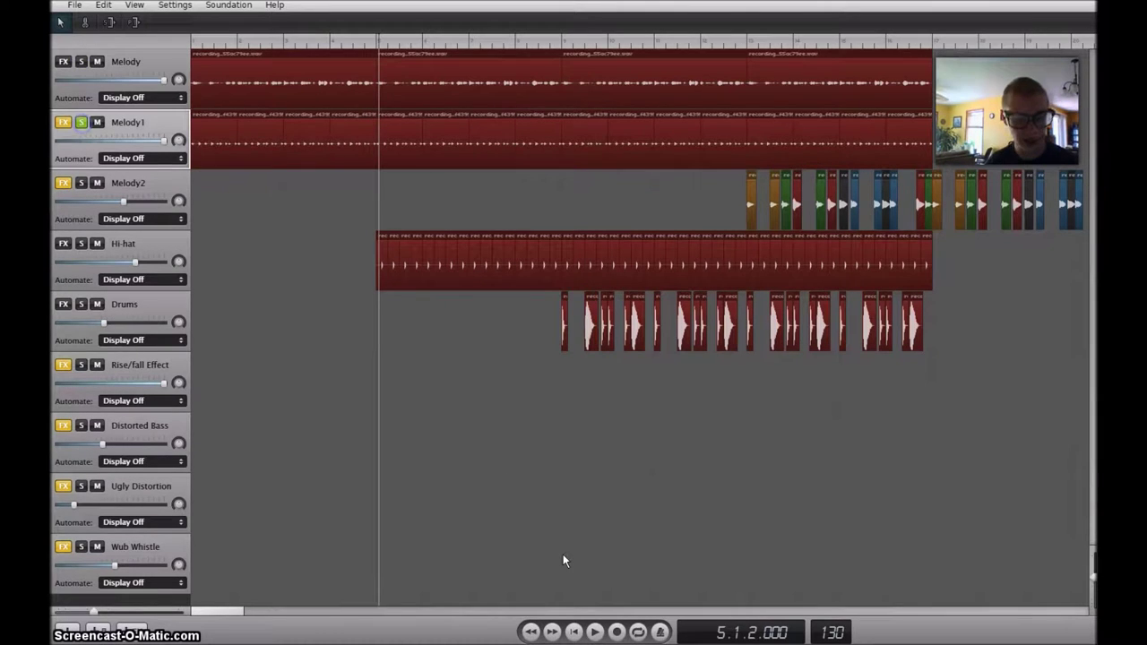
click(570, 633)
click(594, 632)
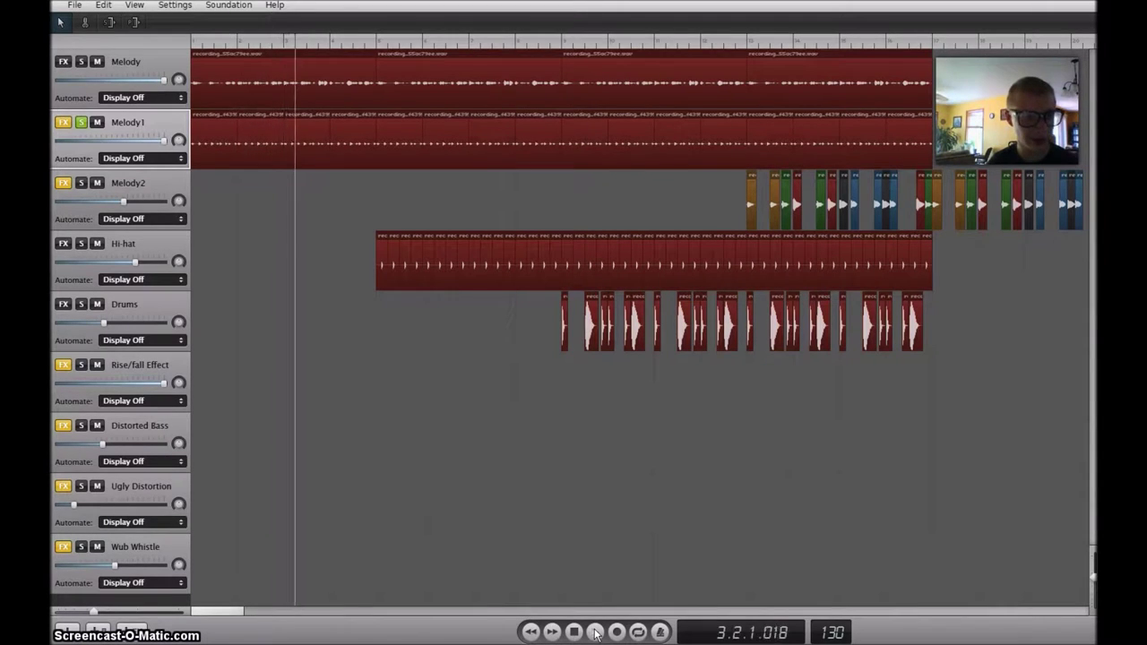
Step: Open the Degrader effect on the Melody1 track and look through its presets without choosing one
click(63, 122)
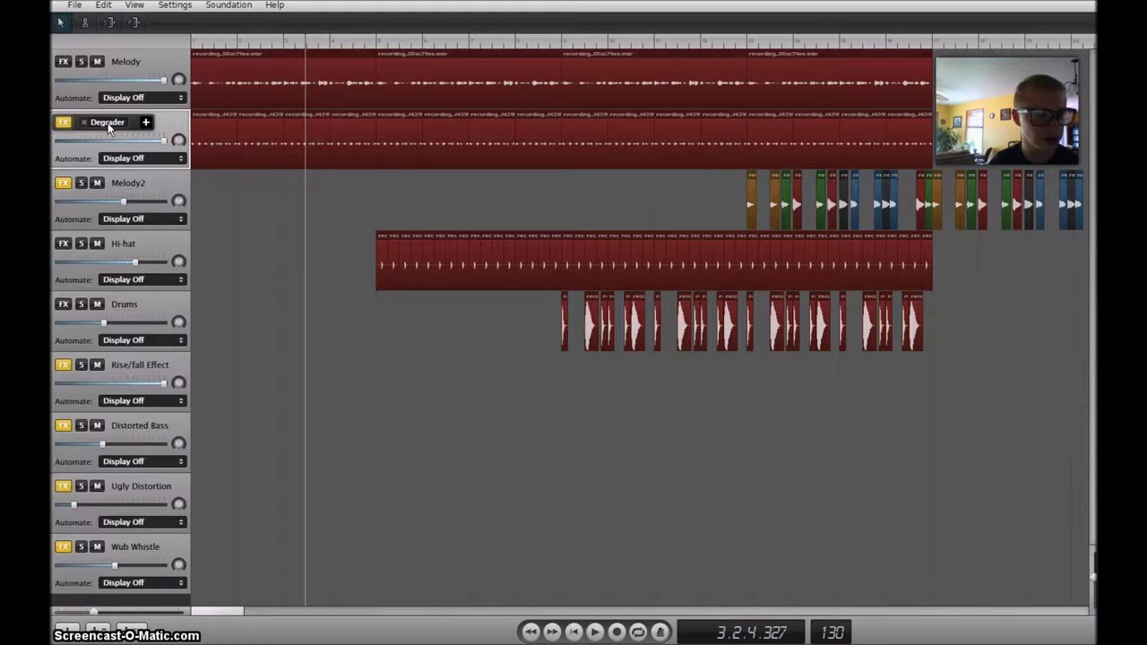
click(105, 123)
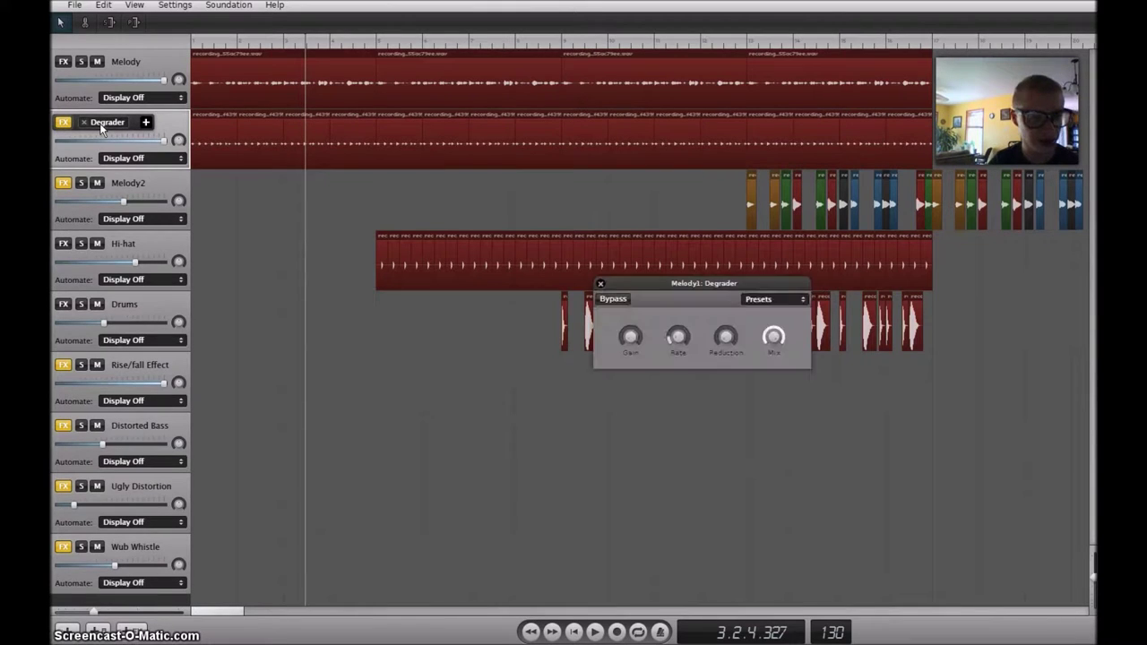
click(785, 303)
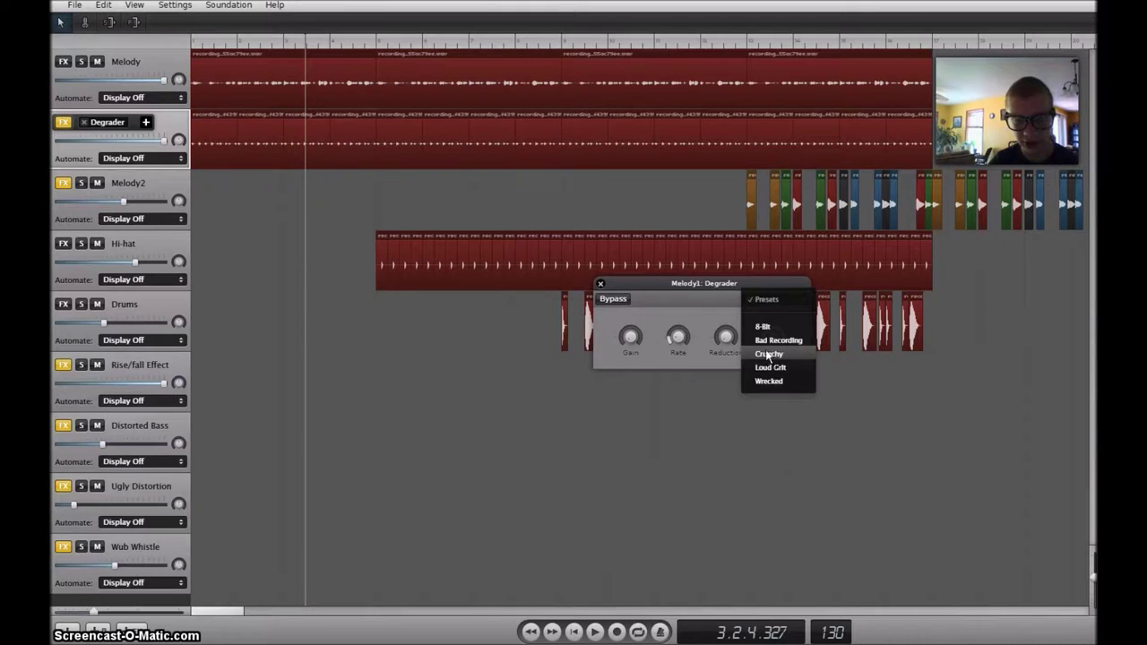
click(708, 313)
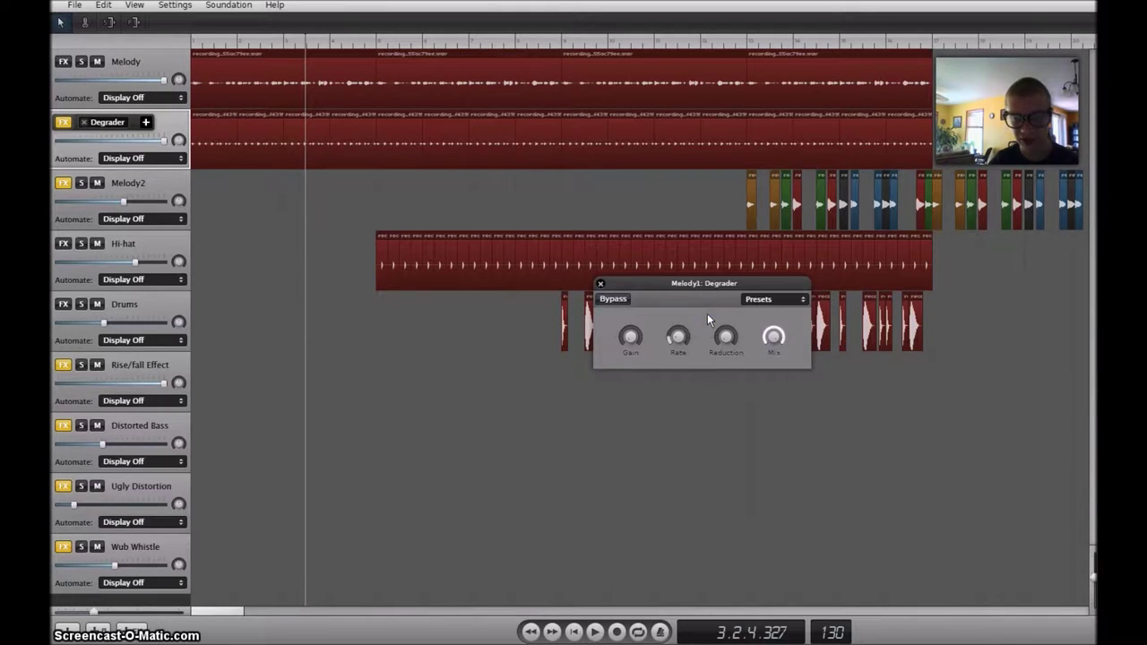
Step: Listen to Melody1 from the beginning with the Degrader bypassed, compare it with the effect re-enabled, and close the effect window
click(614, 301)
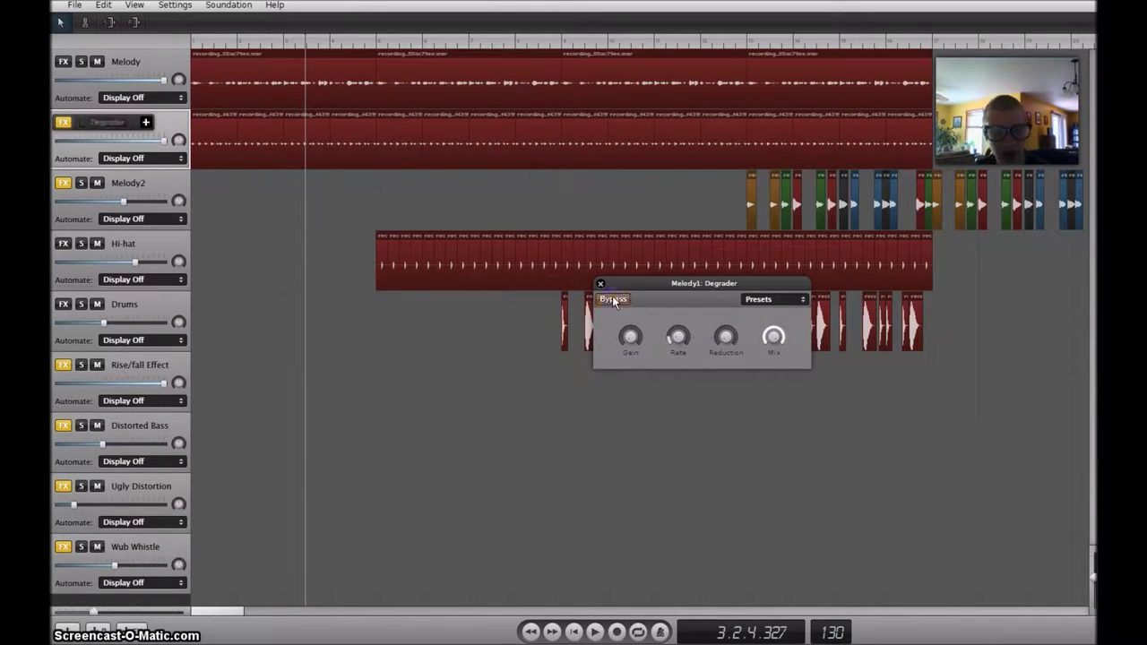
click(574, 632)
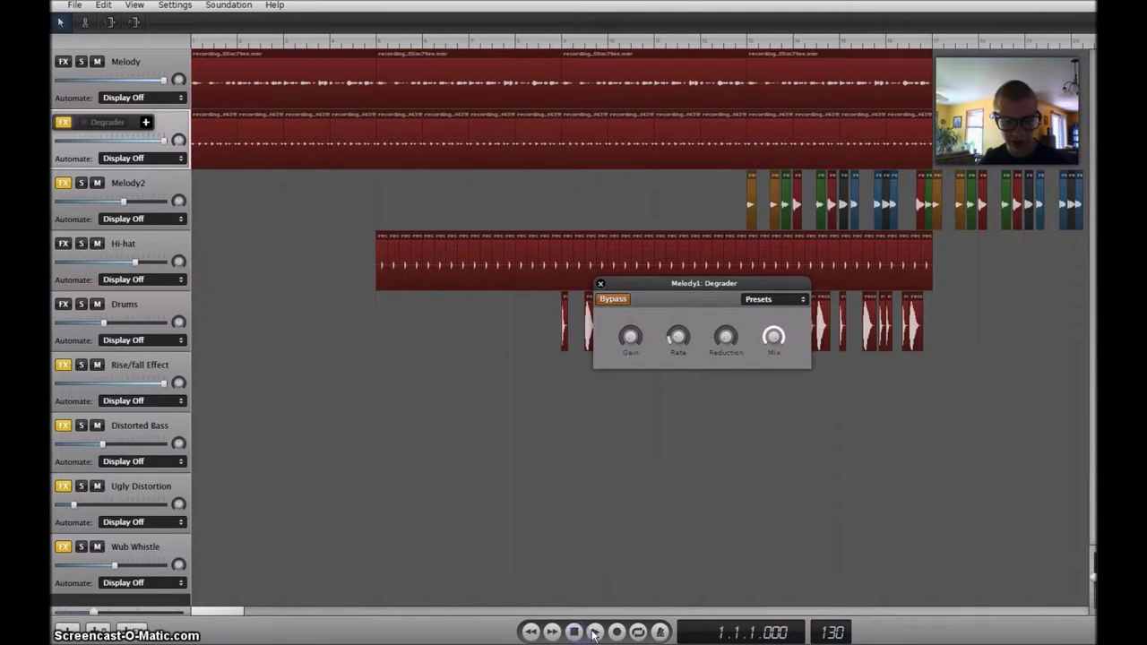
click(594, 632)
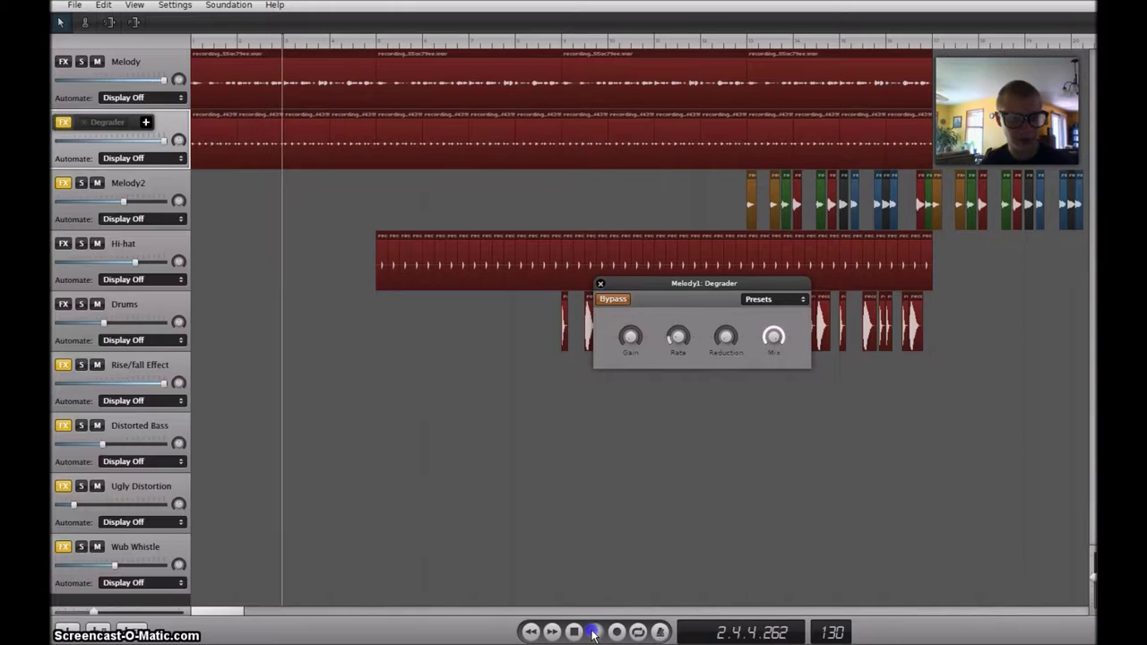
click(613, 300)
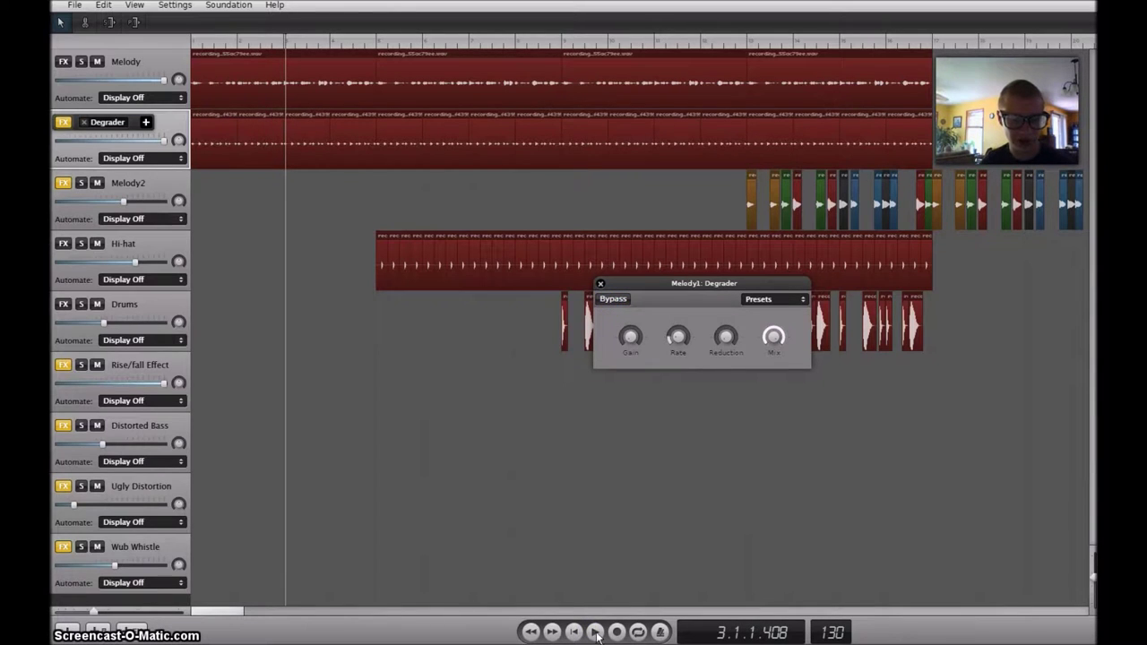
click(596, 633)
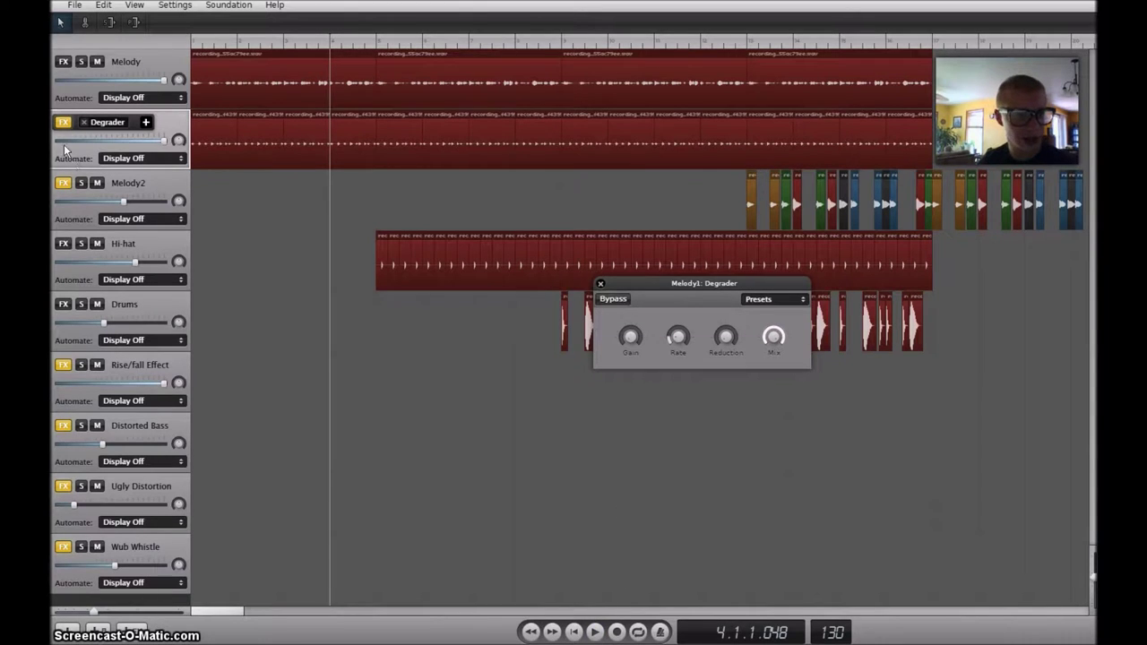
click(600, 284)
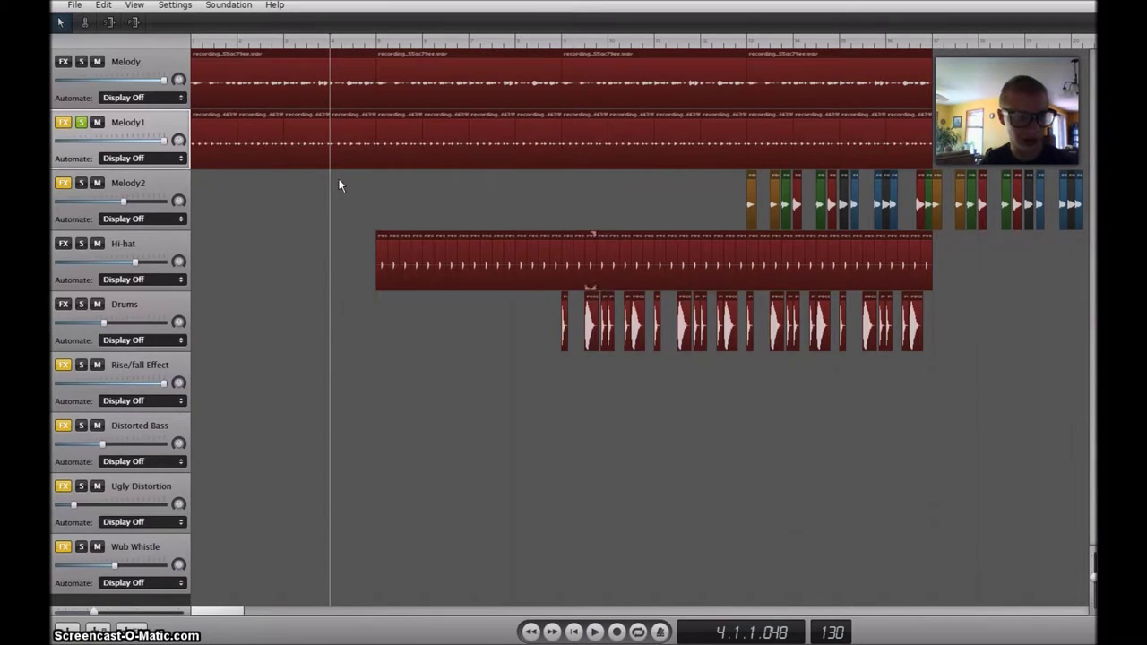
Step: Solo the Melody2 track and play it from just before bar 13, where its first clip starts
click(81, 182)
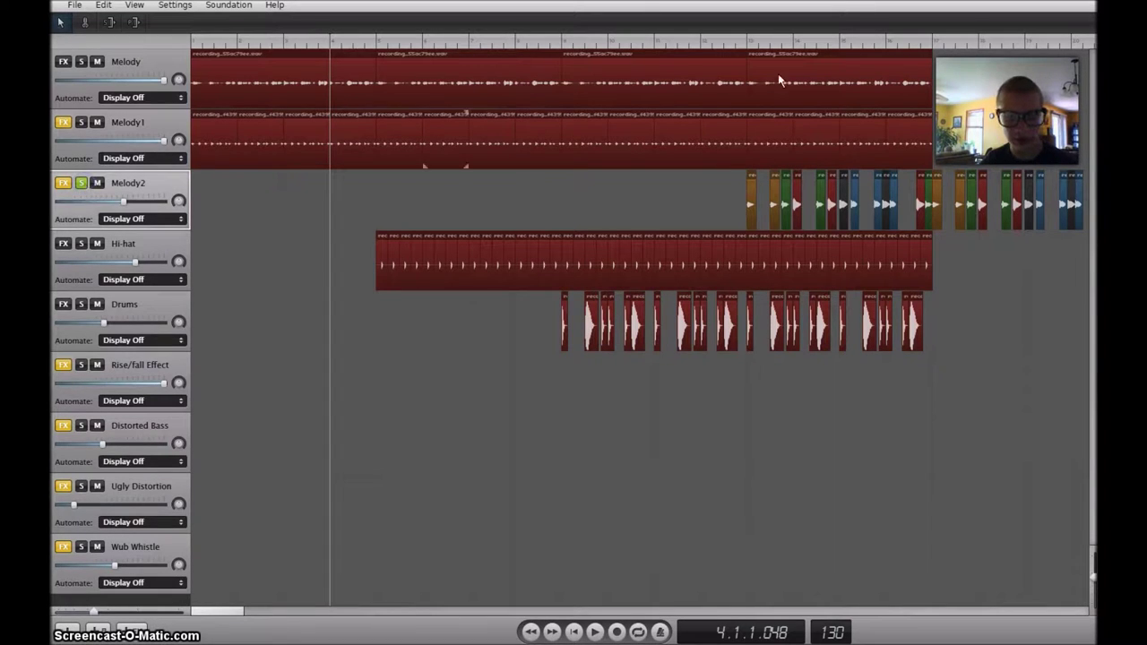
click(748, 53)
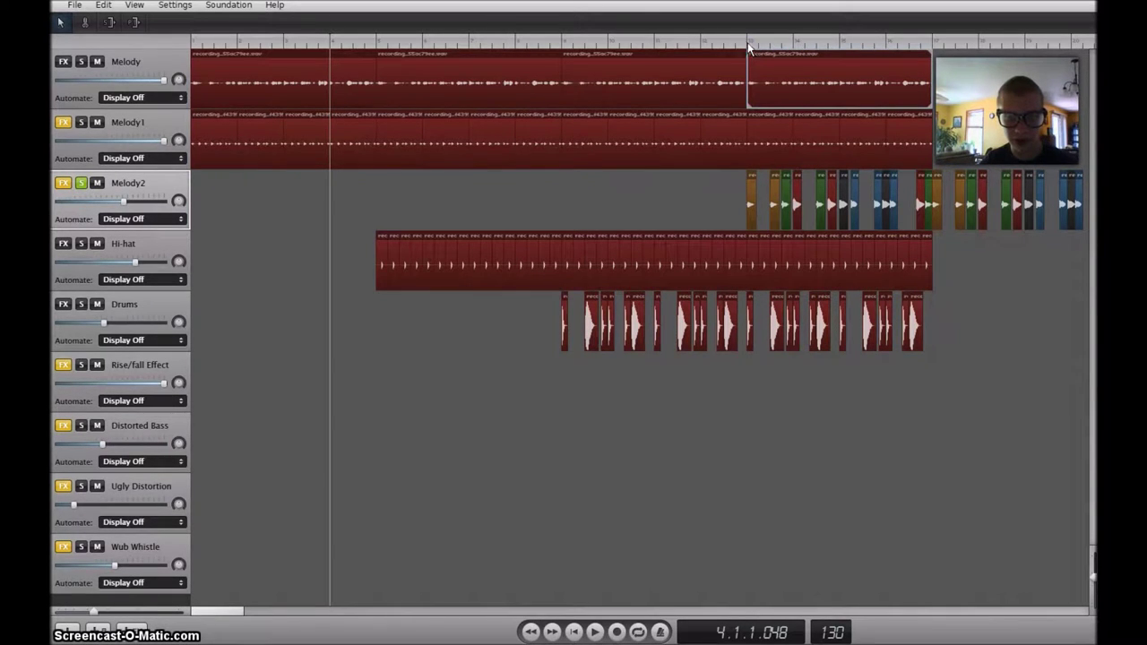
click(747, 42)
click(744, 42)
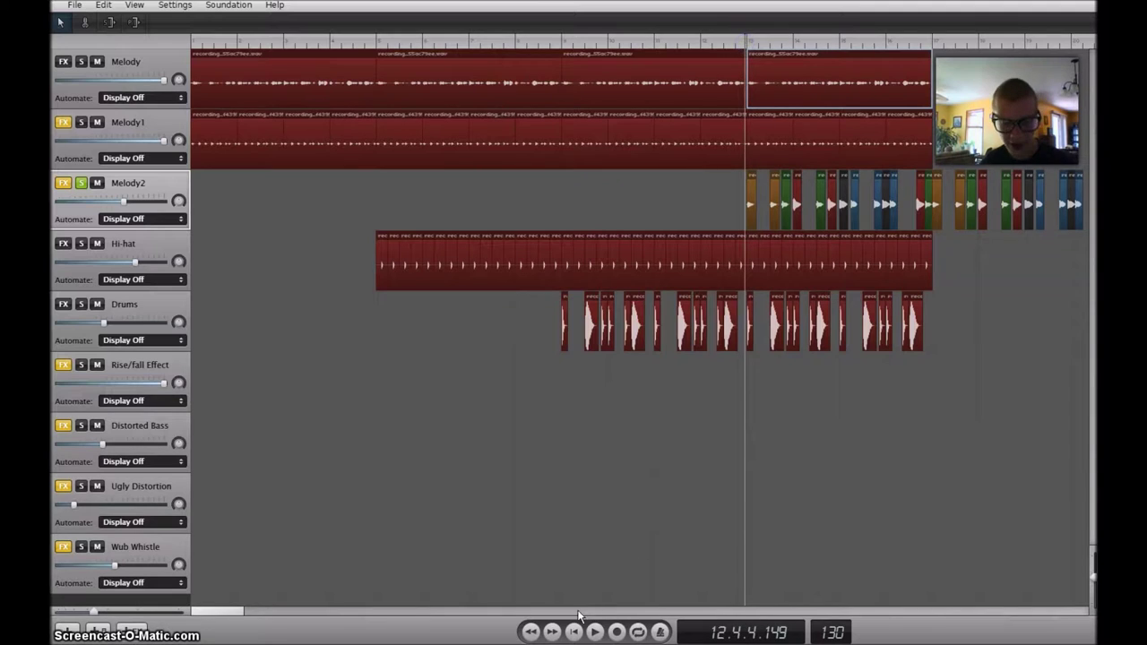
click(595, 632)
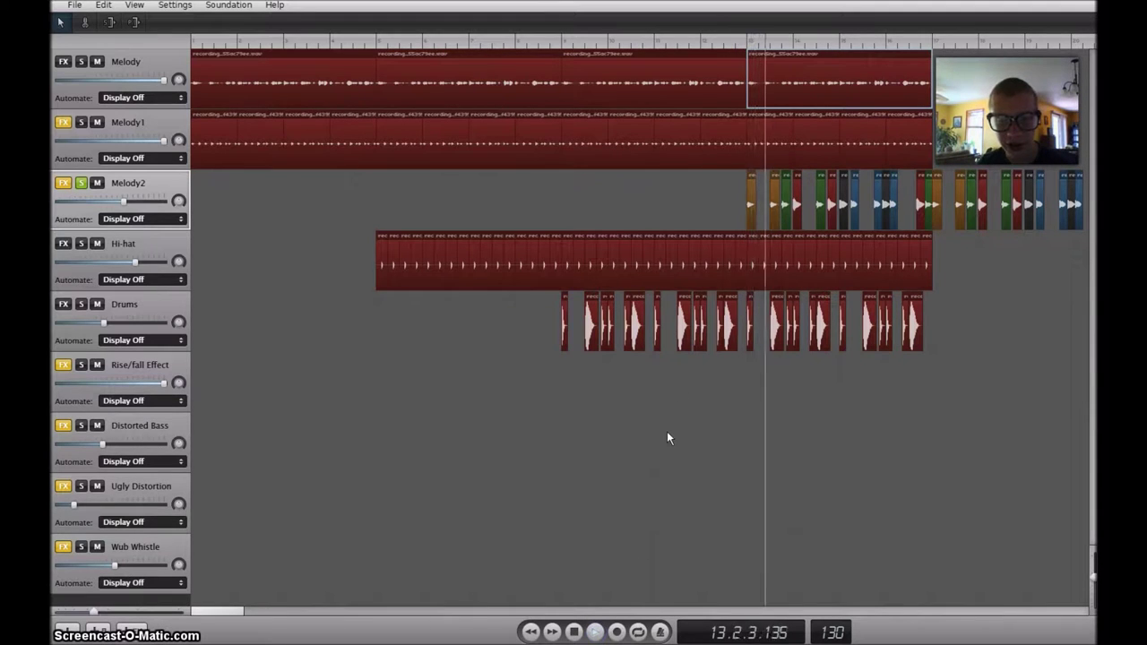
click(605, 633)
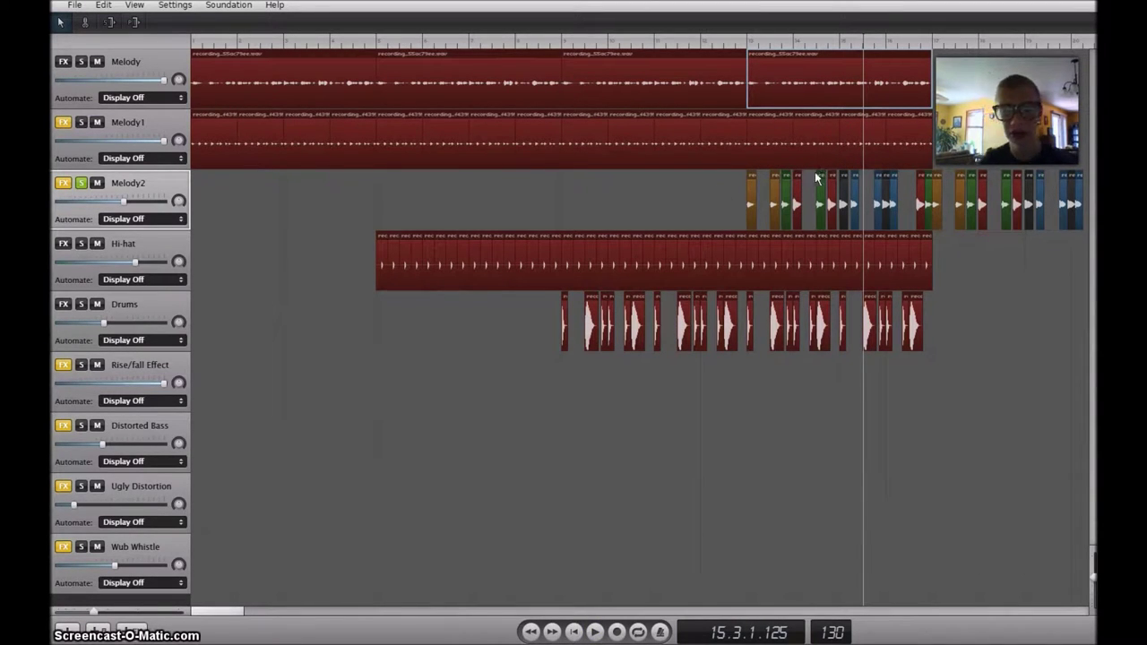
Step: View the clip colour options for the first orange clip on the Melody2 track without changing it
click(750, 201)
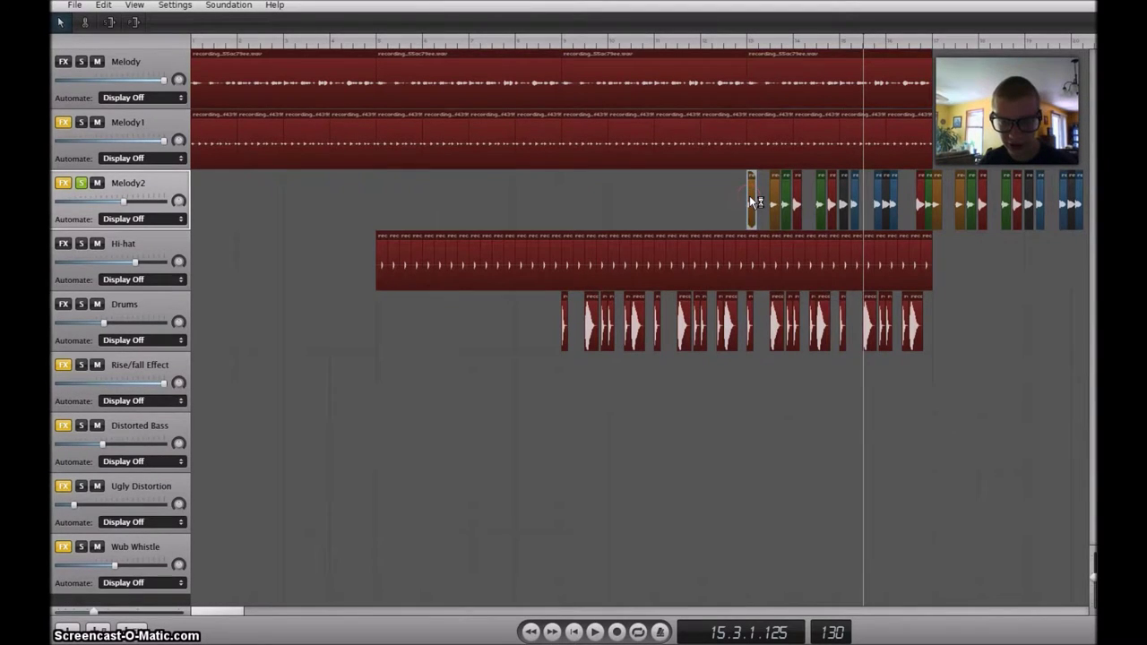
right_click(749, 197)
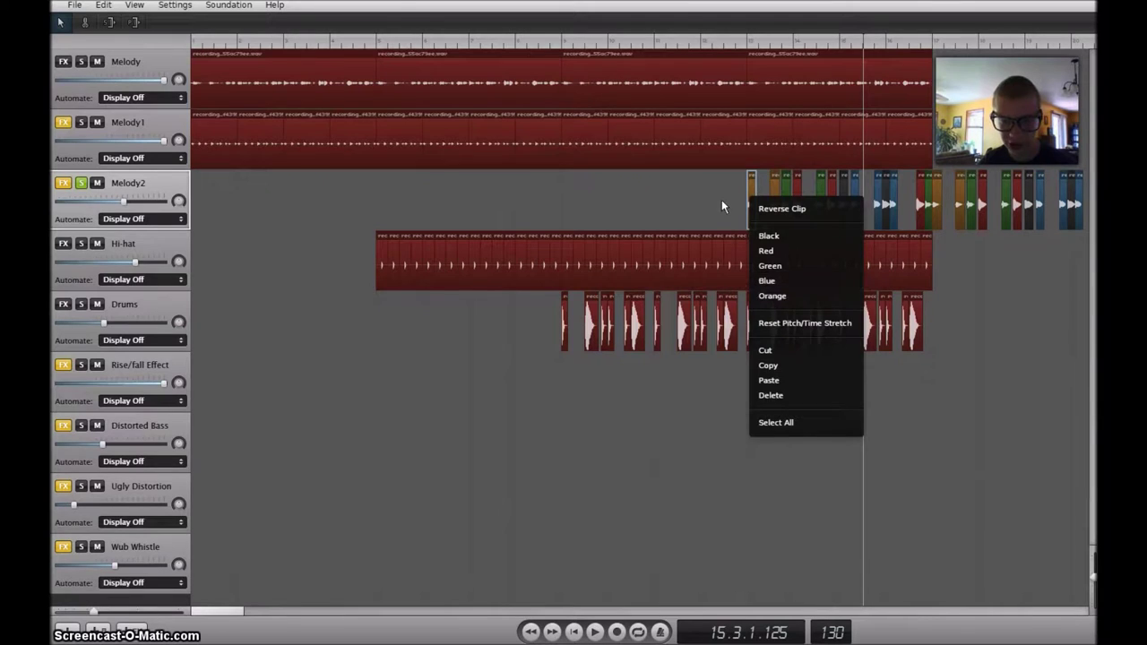
click(721, 206)
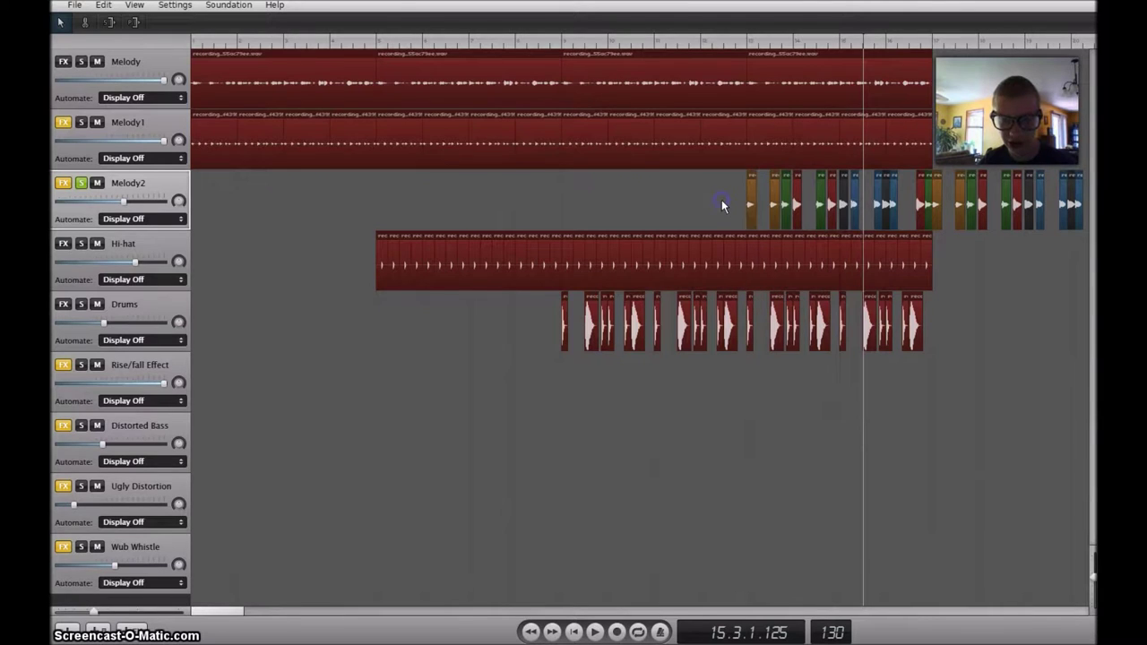
Step: Examine the colour coding of the green, red, black and blue clips on the Melody2 track one by one
click(786, 206)
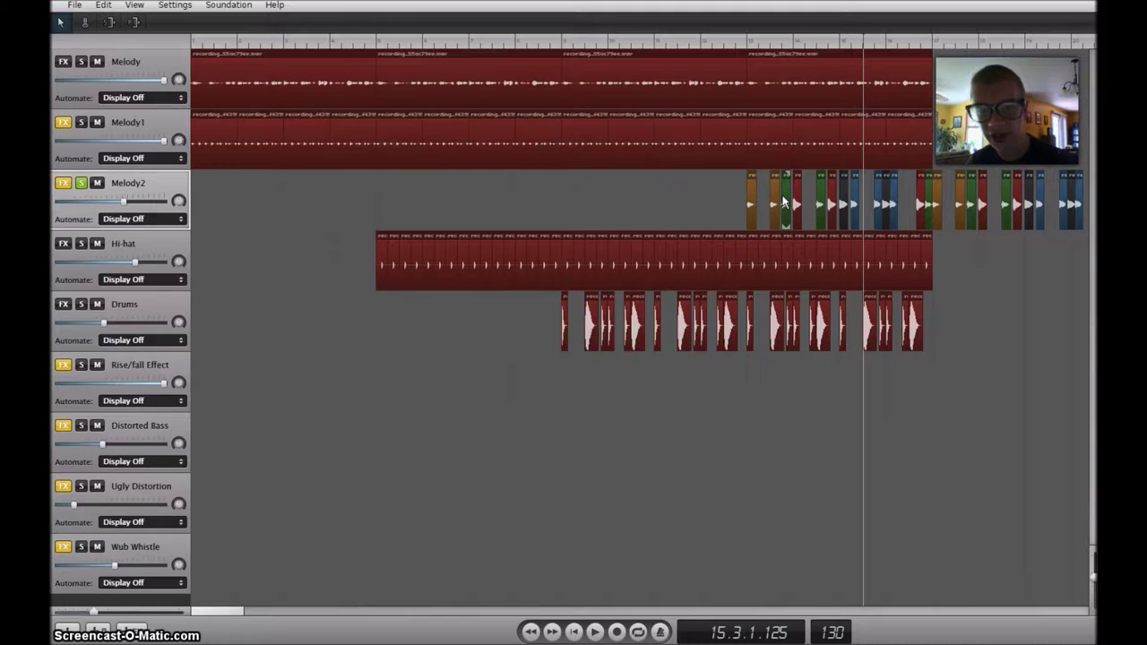
click(784, 202)
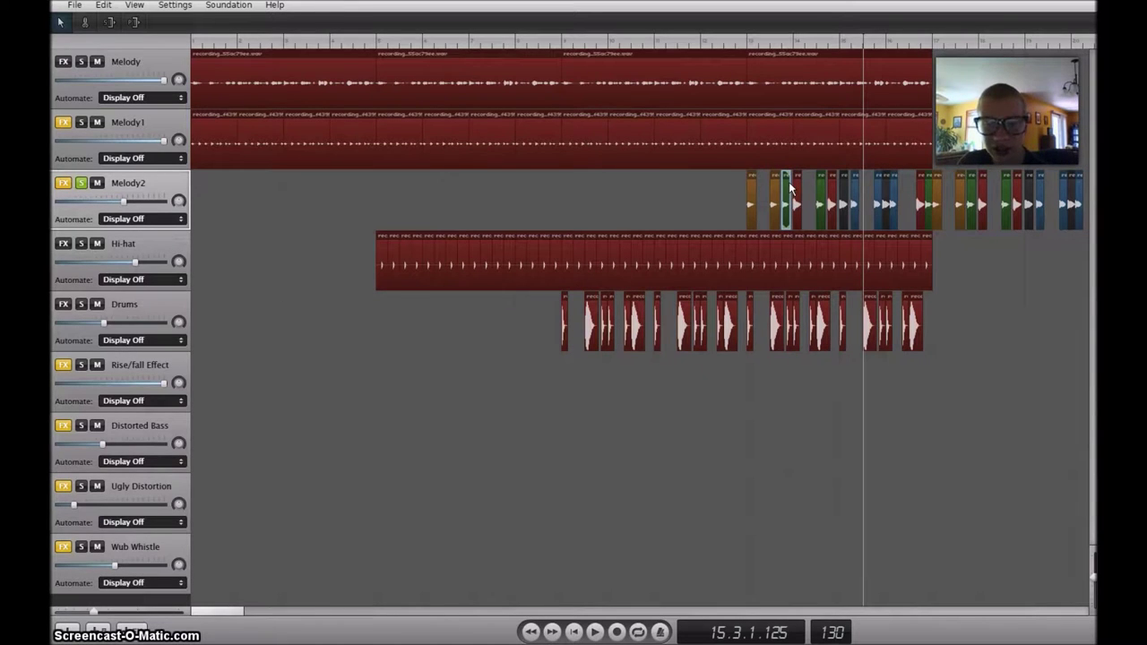
click(808, 177)
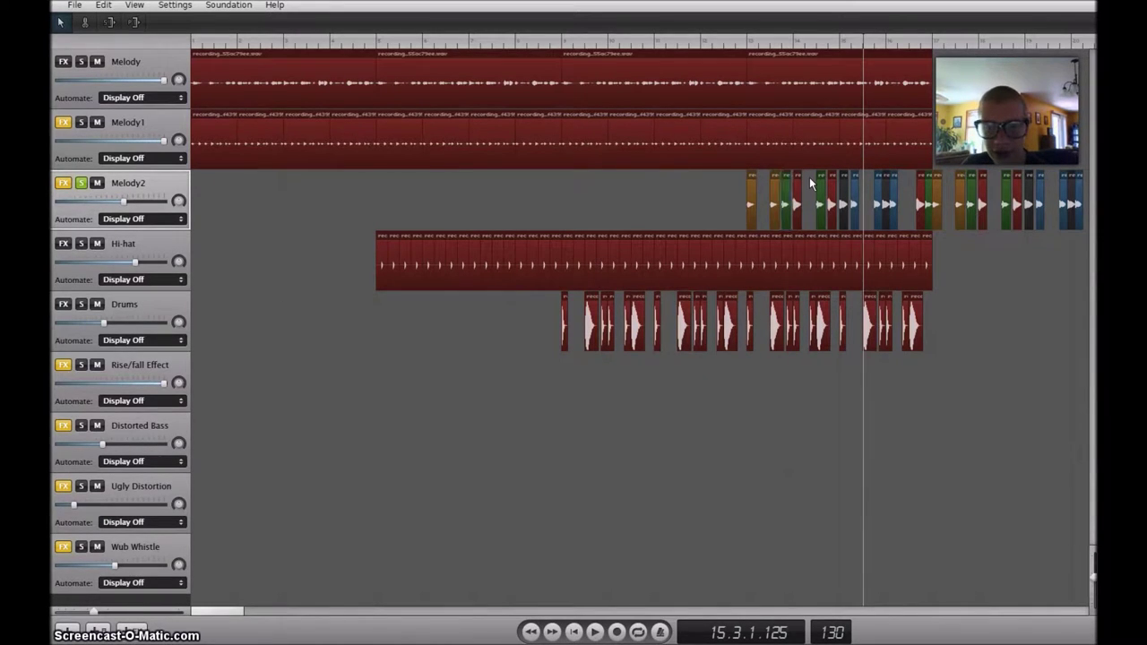
click(798, 188)
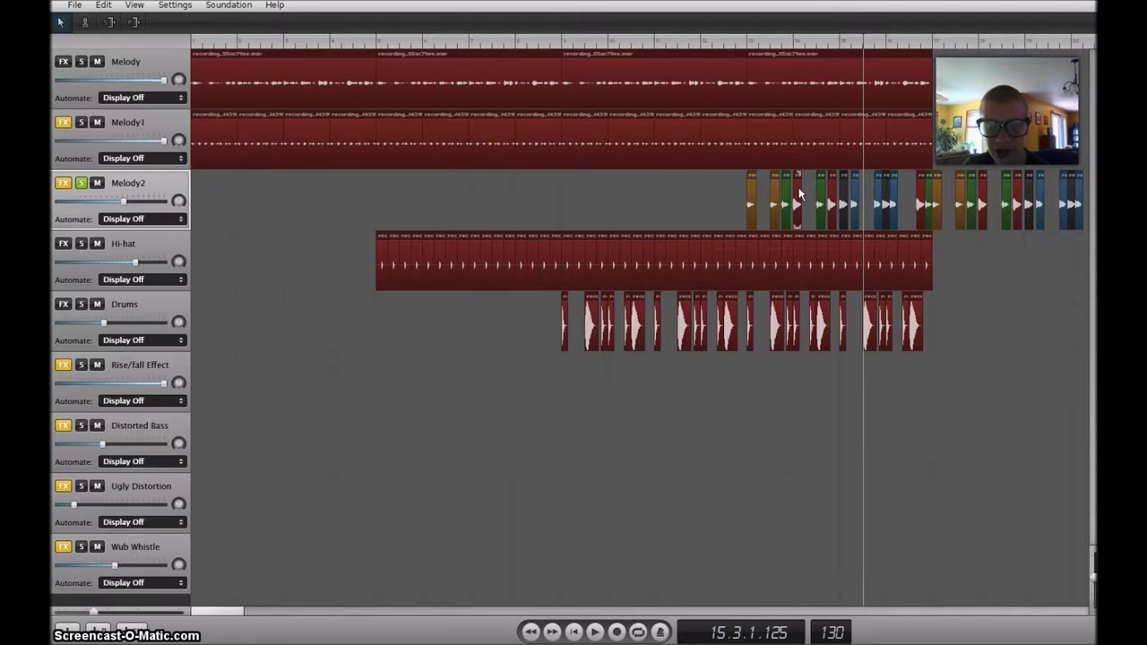
click(799, 186)
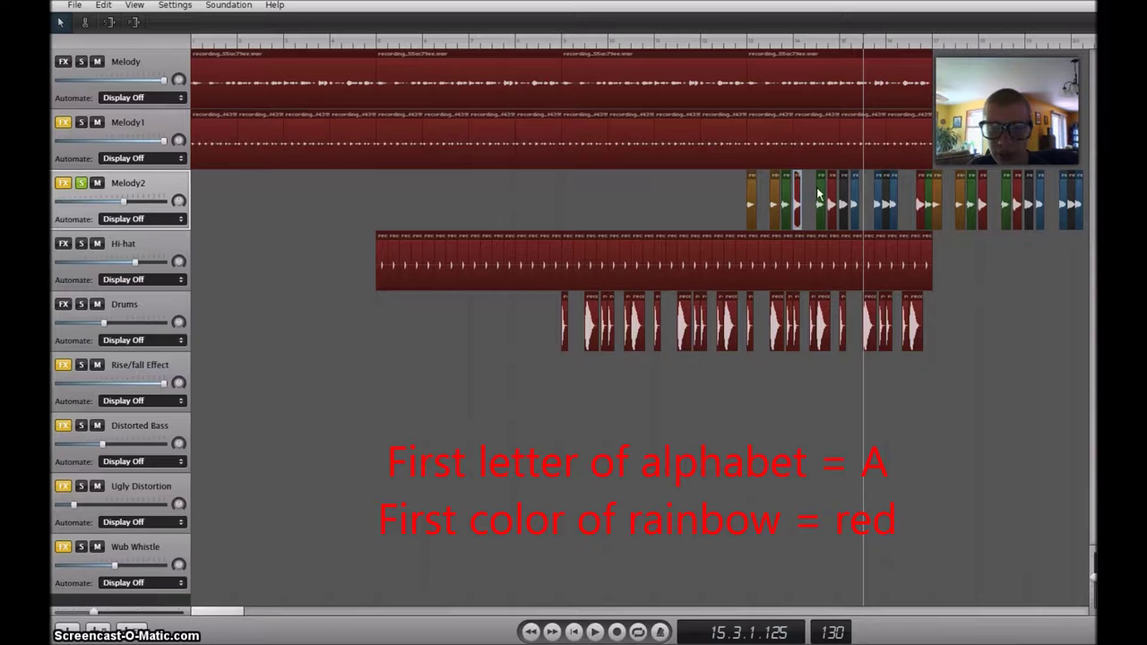
click(808, 192)
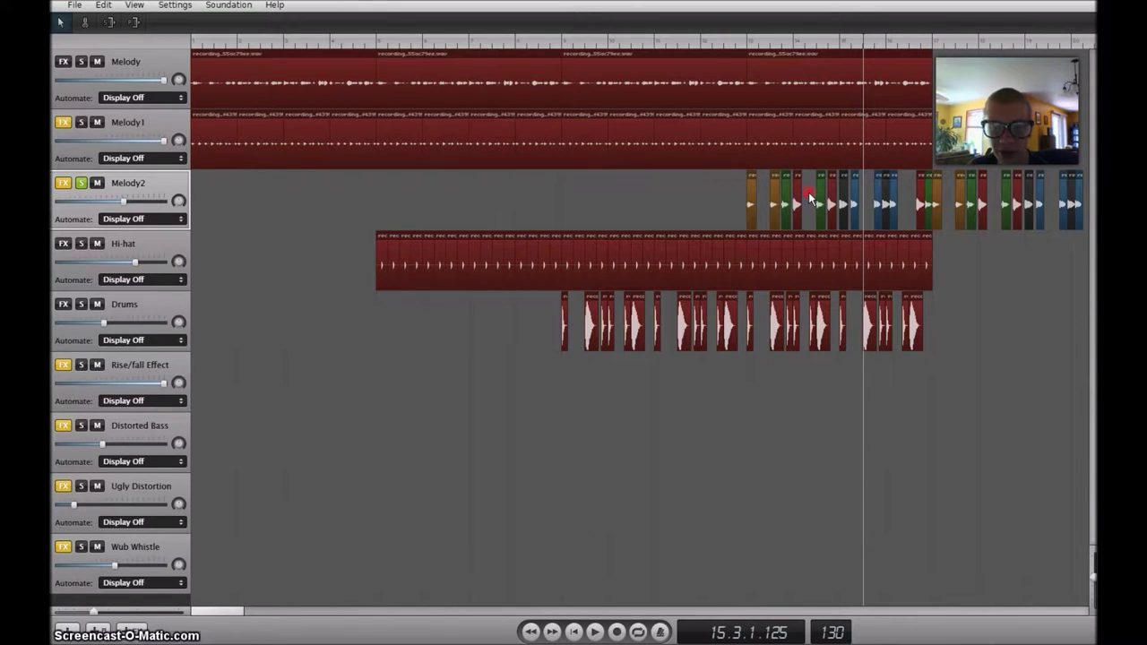
right_click(808, 192)
click(702, 194)
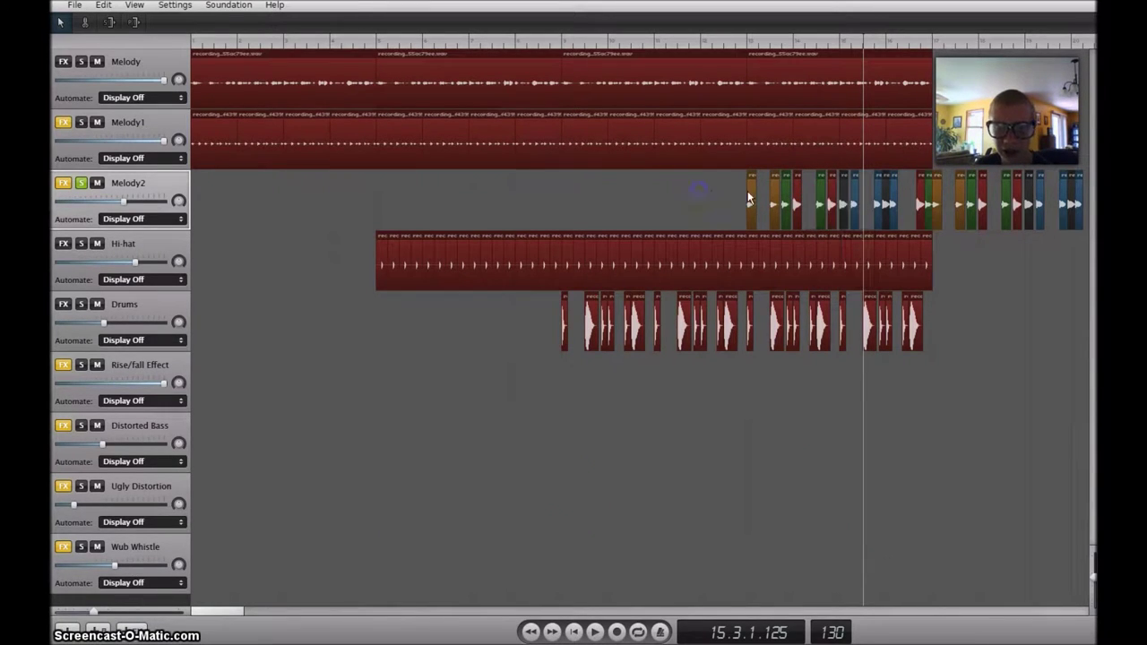
click(842, 202)
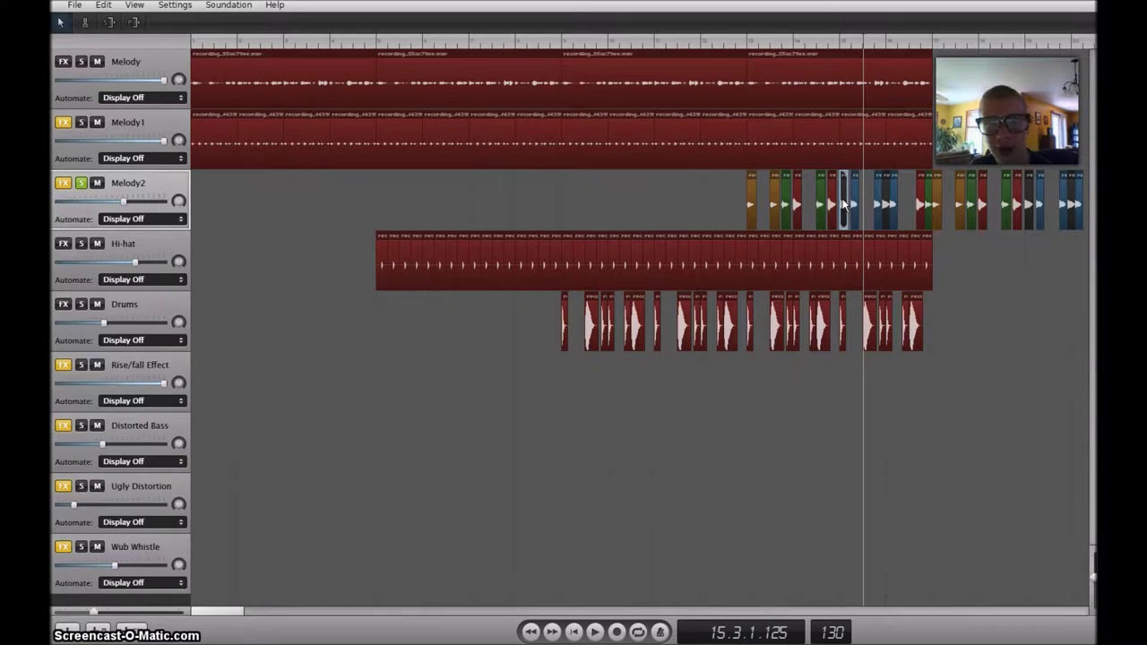
click(853, 201)
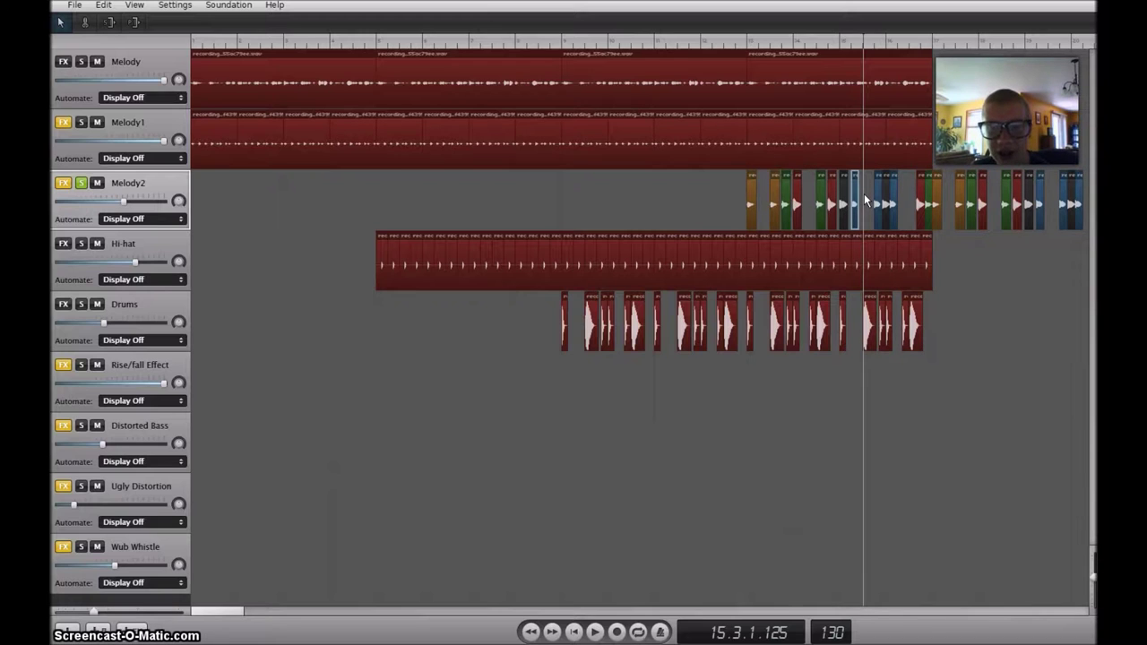
click(861, 197)
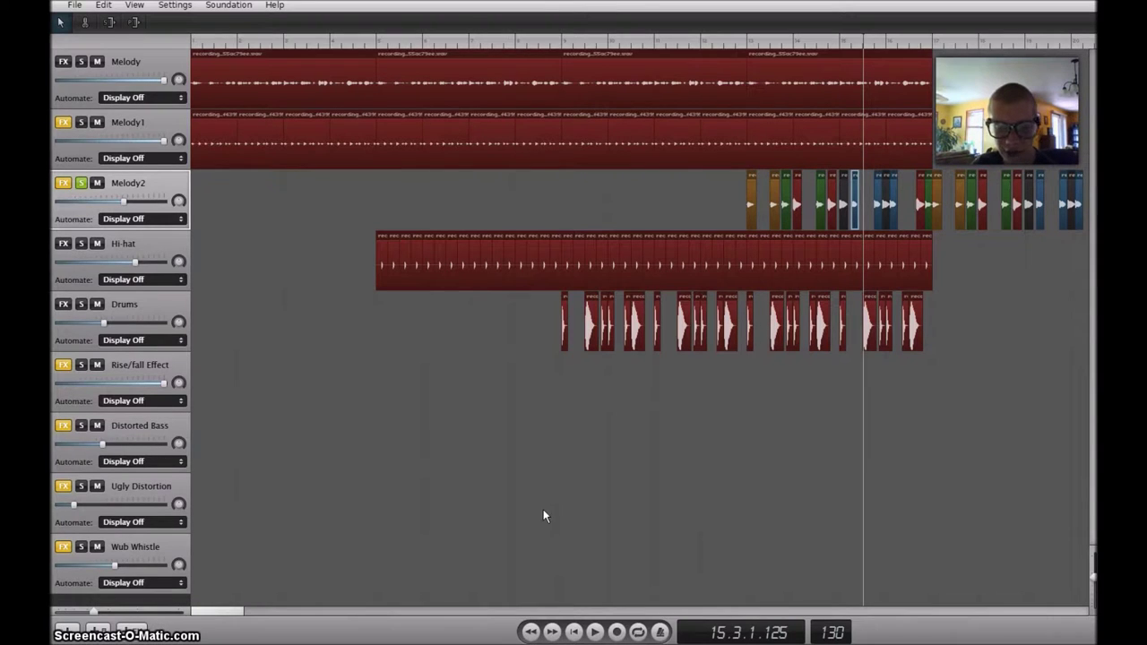
Step: Play the soloed Melody2 track, compare its Reverb bypassed and re-enabled, close the effect window, and stop playback
click(595, 633)
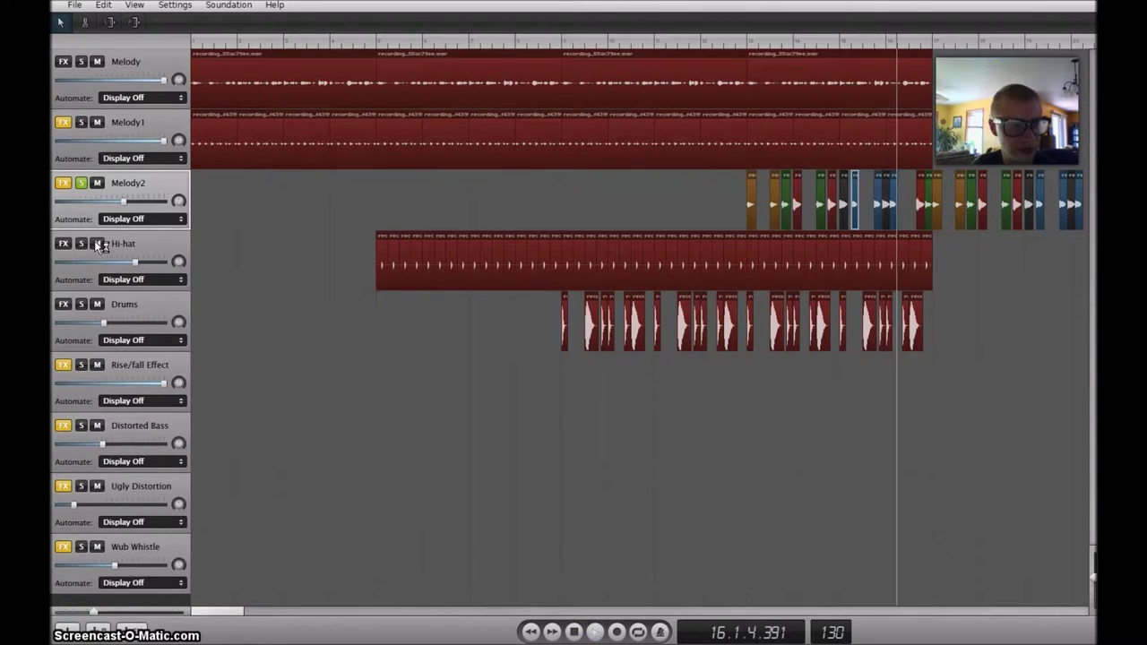
click(62, 185)
click(101, 183)
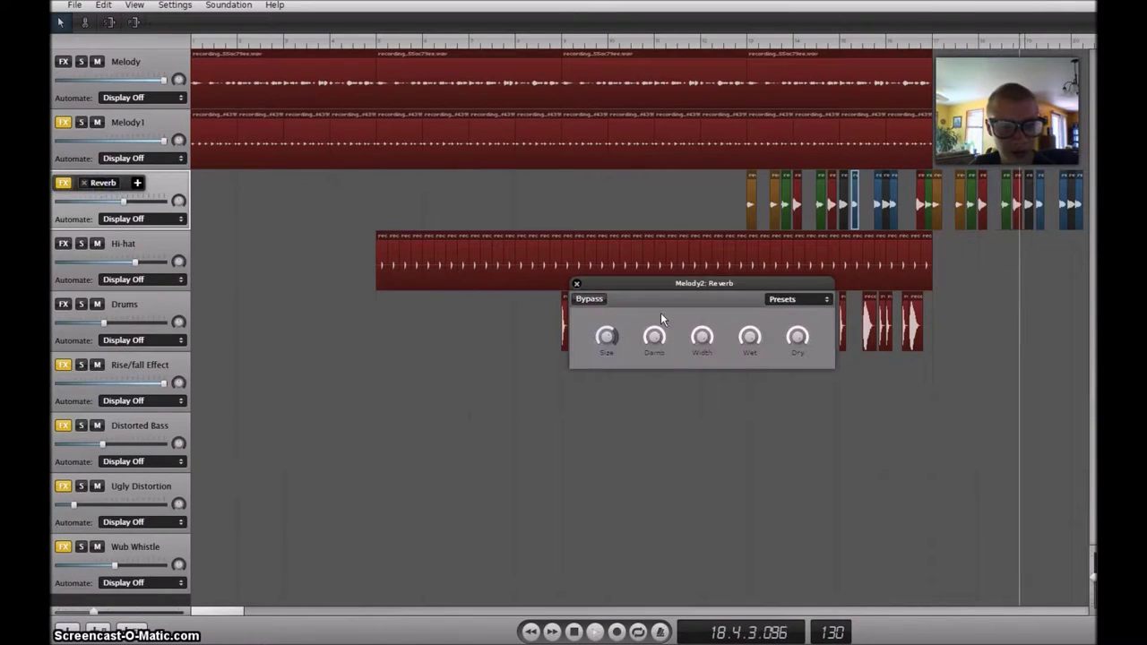
click(582, 299)
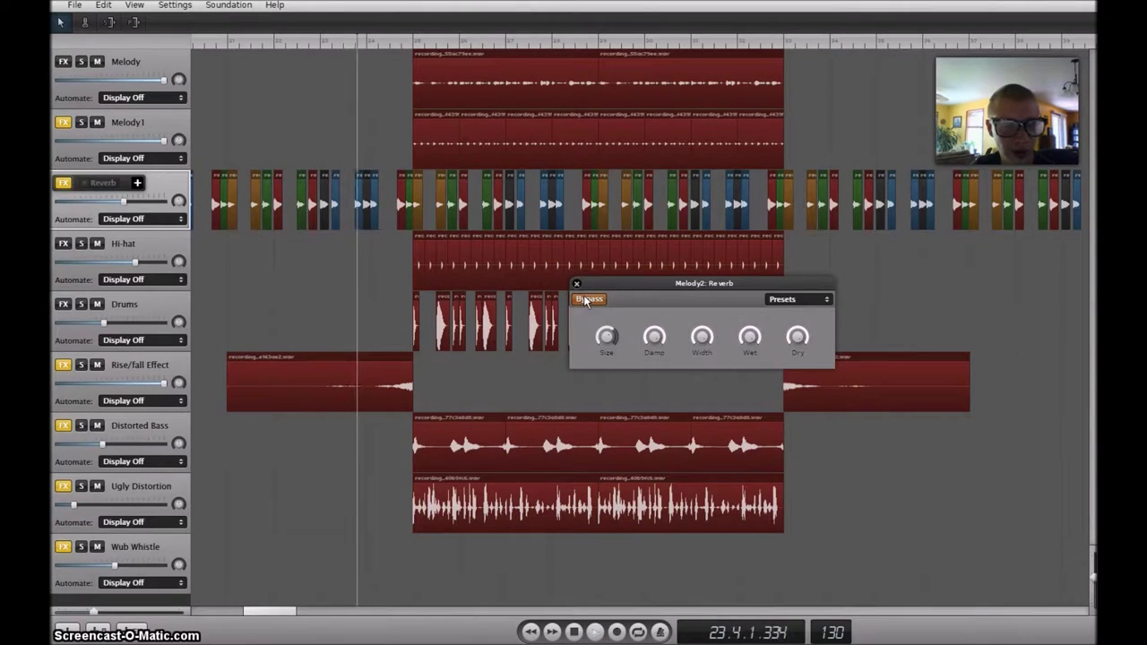
click(584, 300)
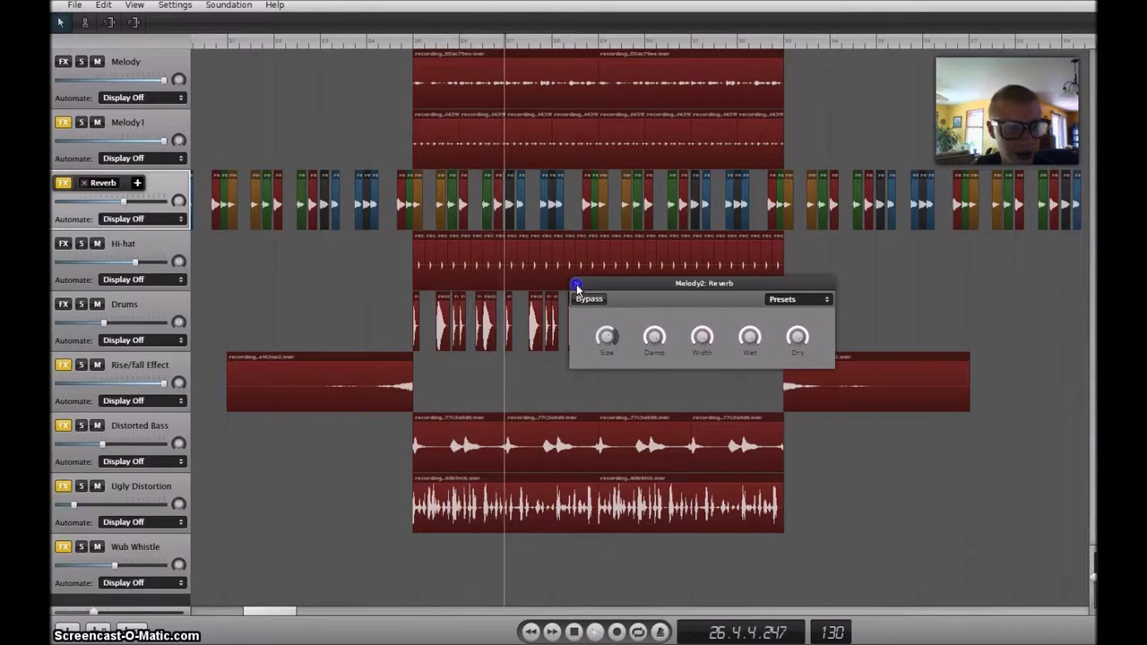
click(576, 284)
key(space)
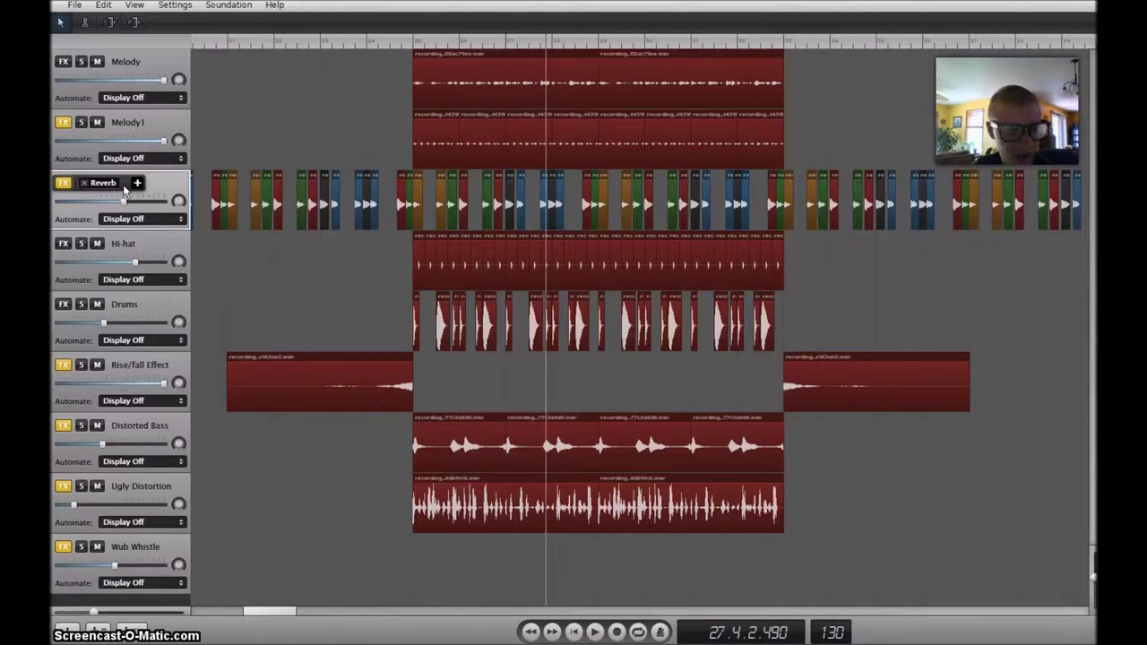
Step: Solo the Hi-hat track in place of Melody2 and listen to it from just before bar 25
click(81, 244)
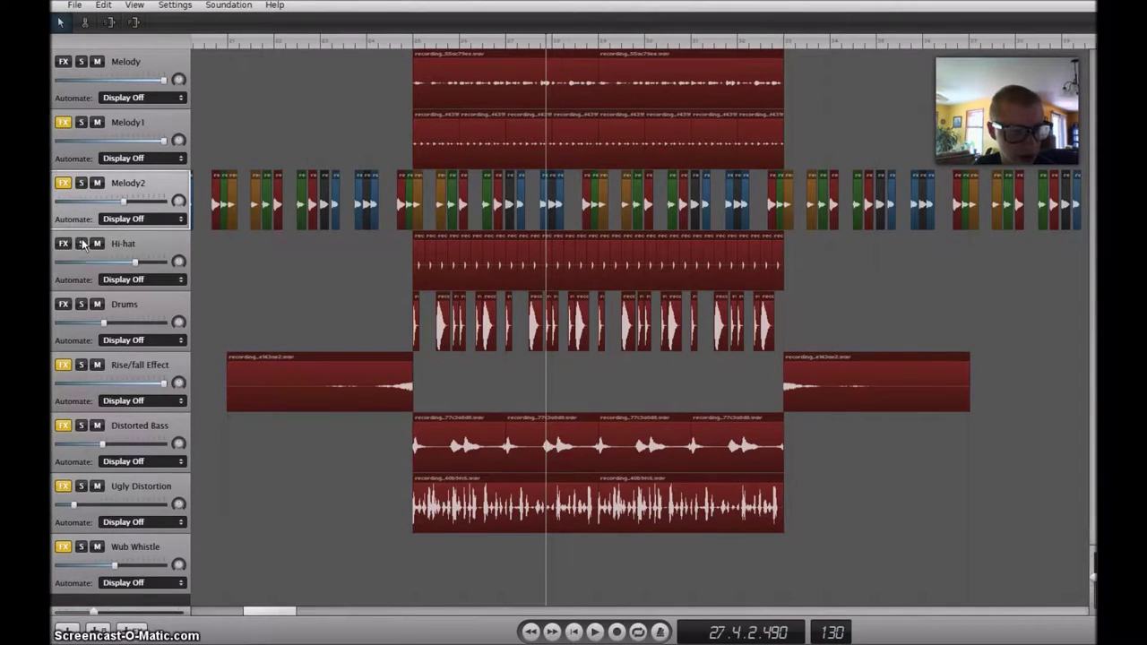
click(81, 244)
click(407, 37)
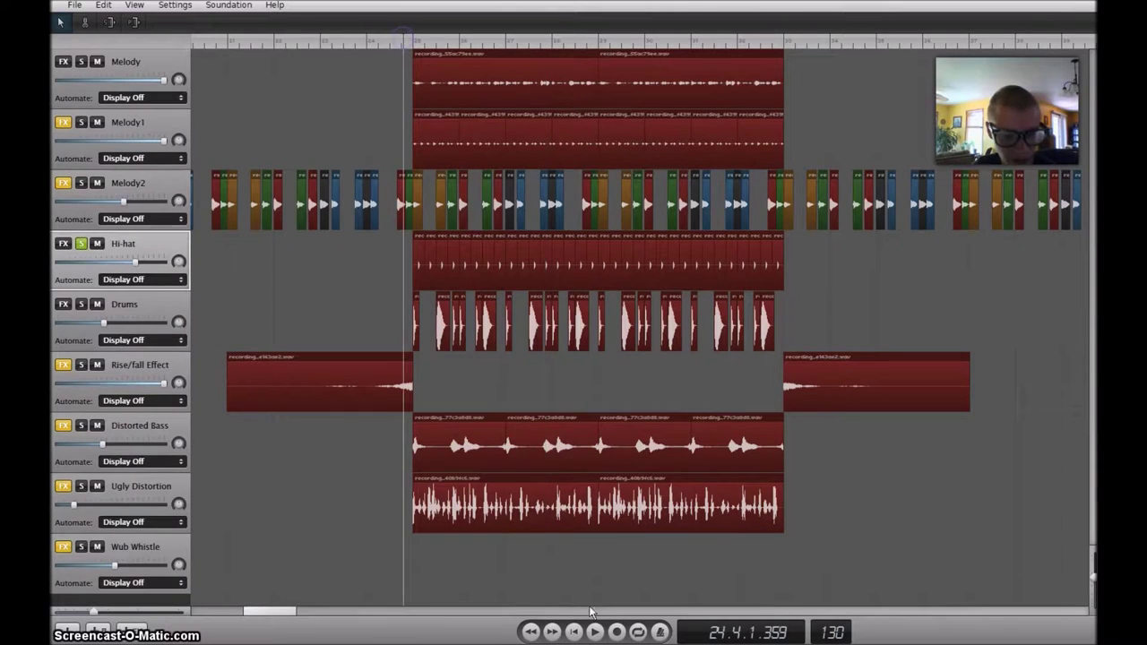
click(595, 632)
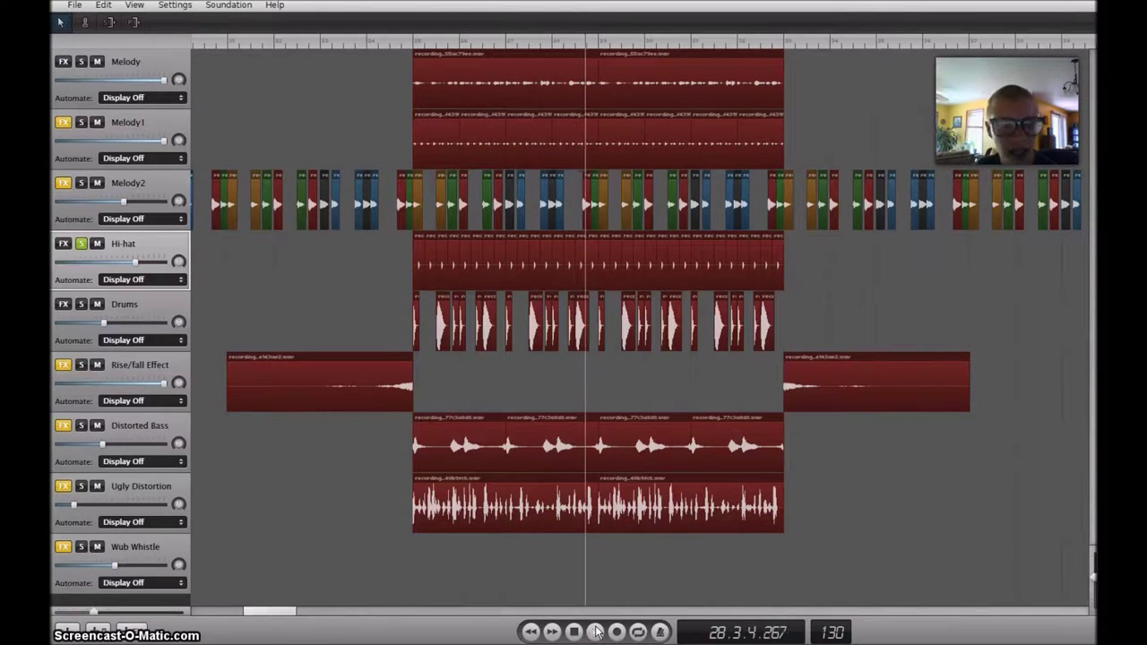
click(596, 631)
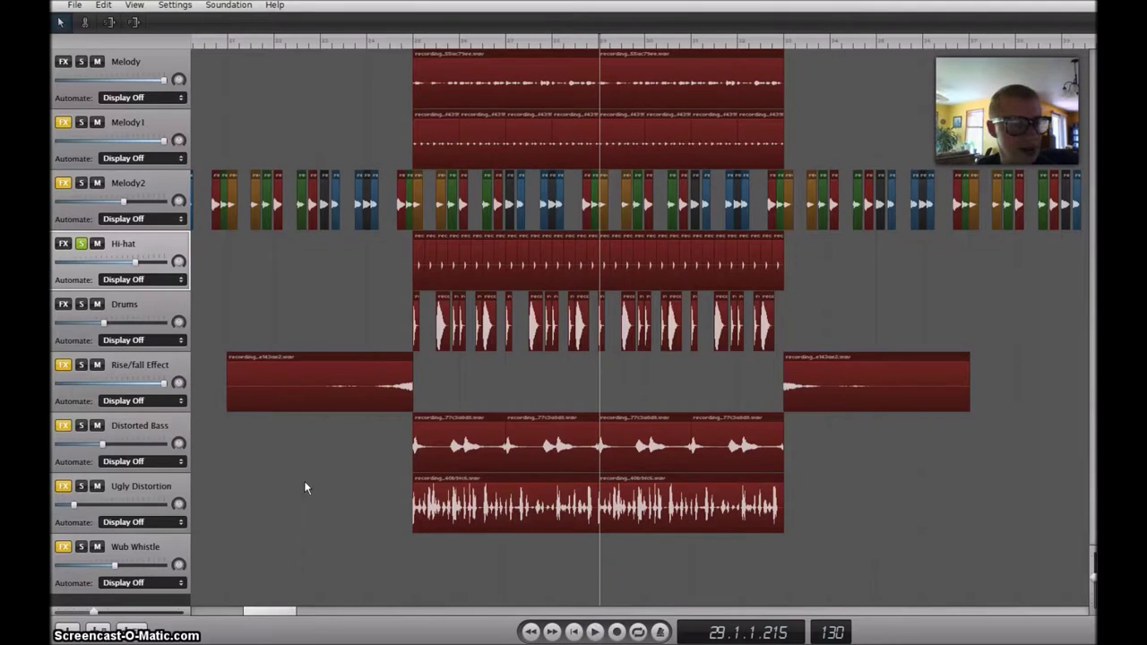
Step: Solo the Drums track in place of the Hi-hat and listen to its opening hits from bar 25
click(80, 244)
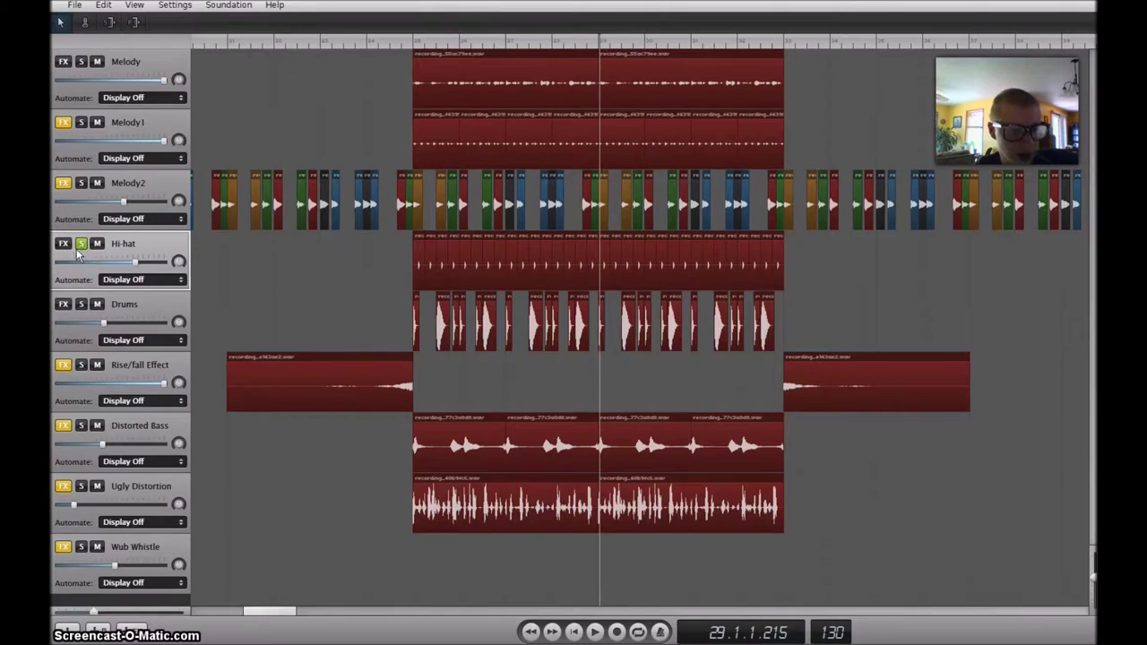
click(81, 305)
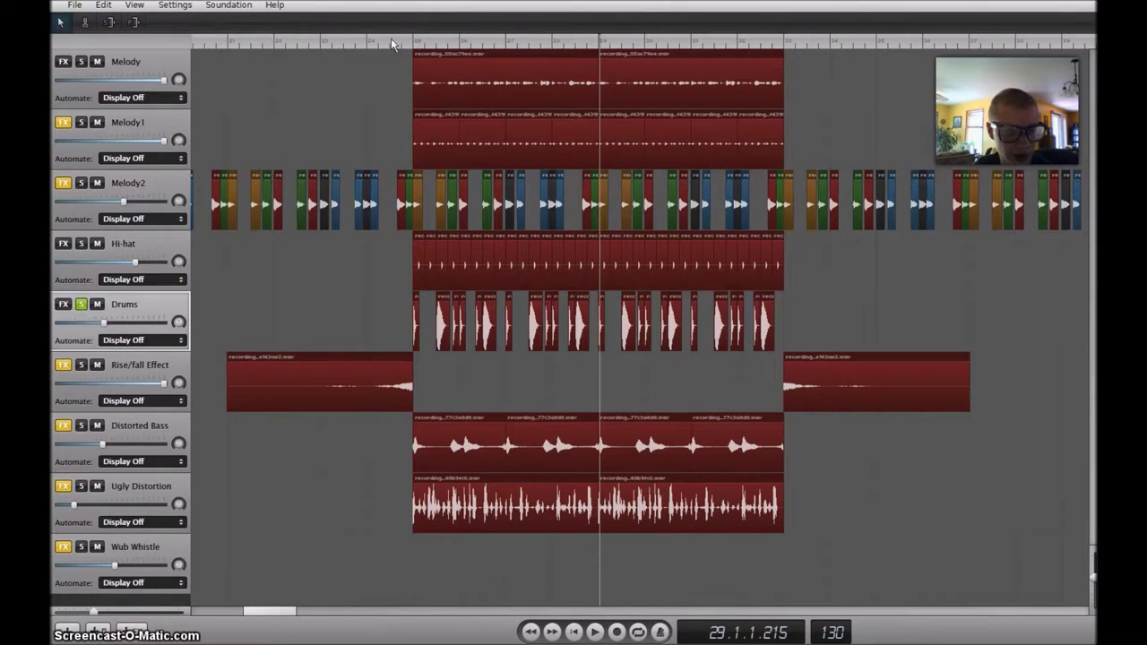
click(414, 42)
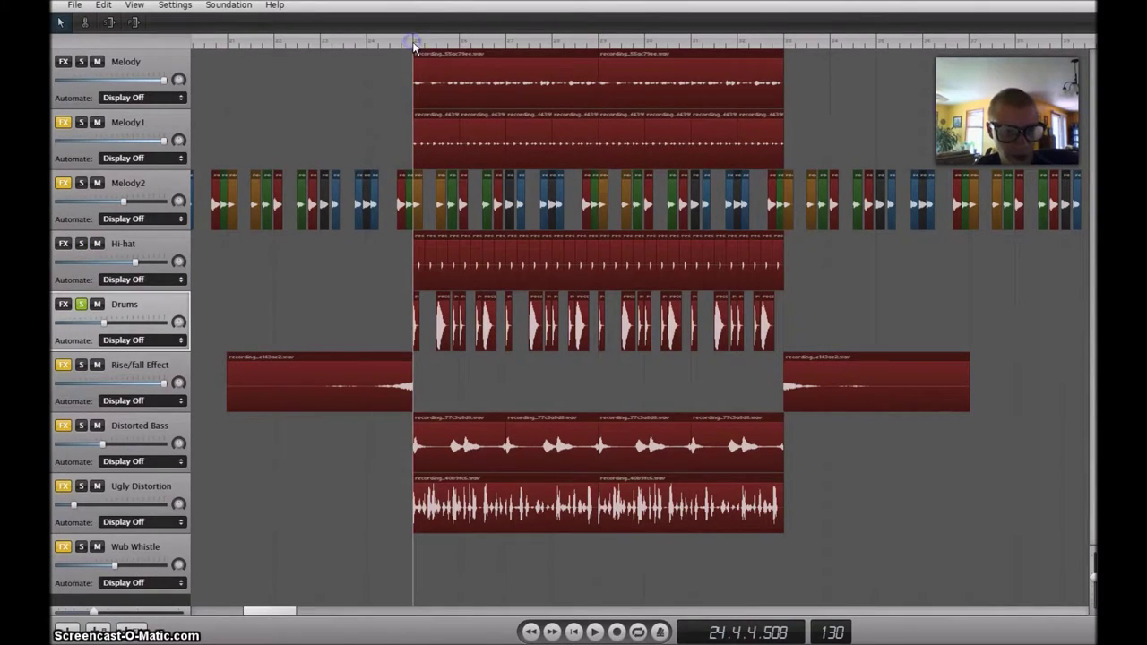
click(596, 632)
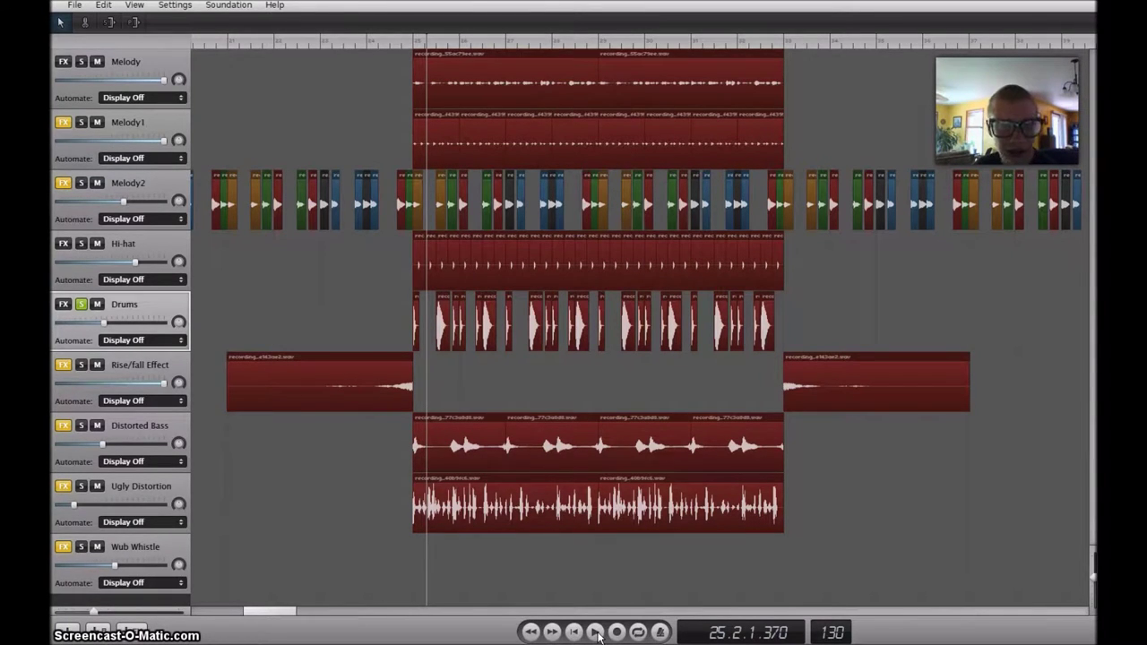
click(596, 632)
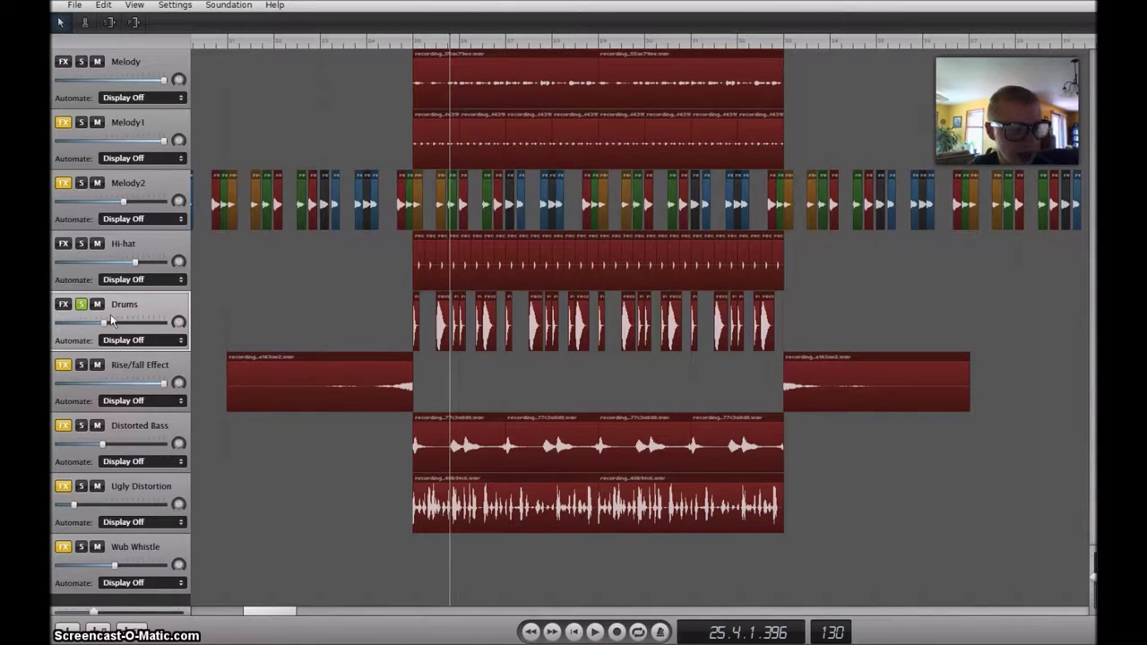
Step: Solo the Rise/fall Effect track instead of the Drums and listen to its first clip from just before bar 21
click(80, 366)
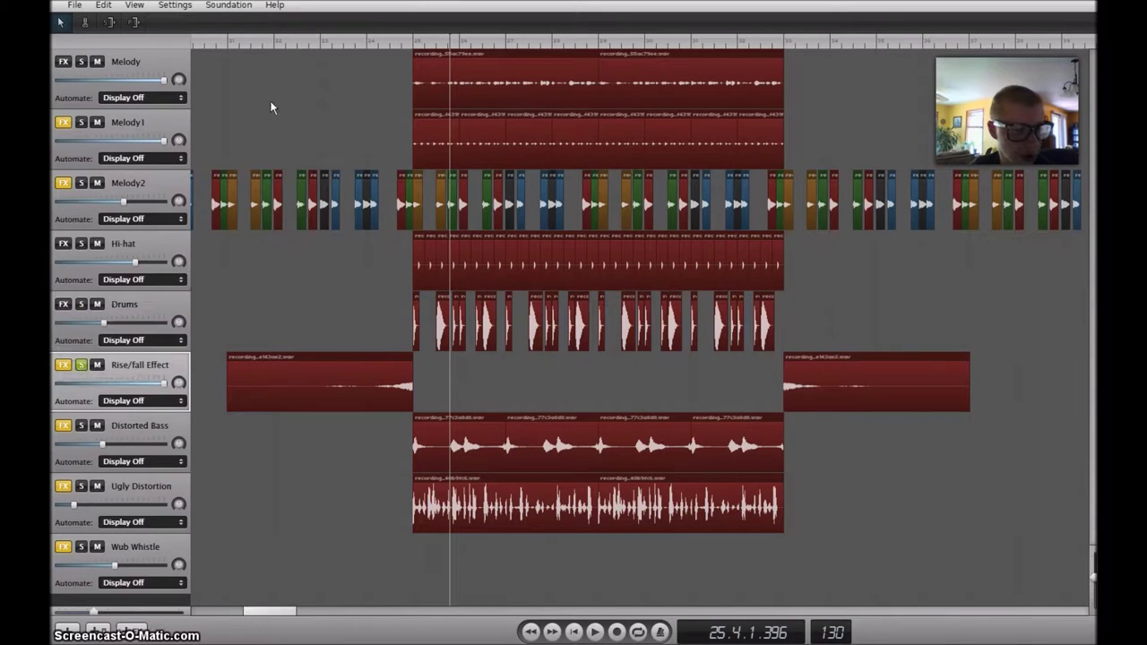
click(227, 40)
drag(451, 42, 223, 54)
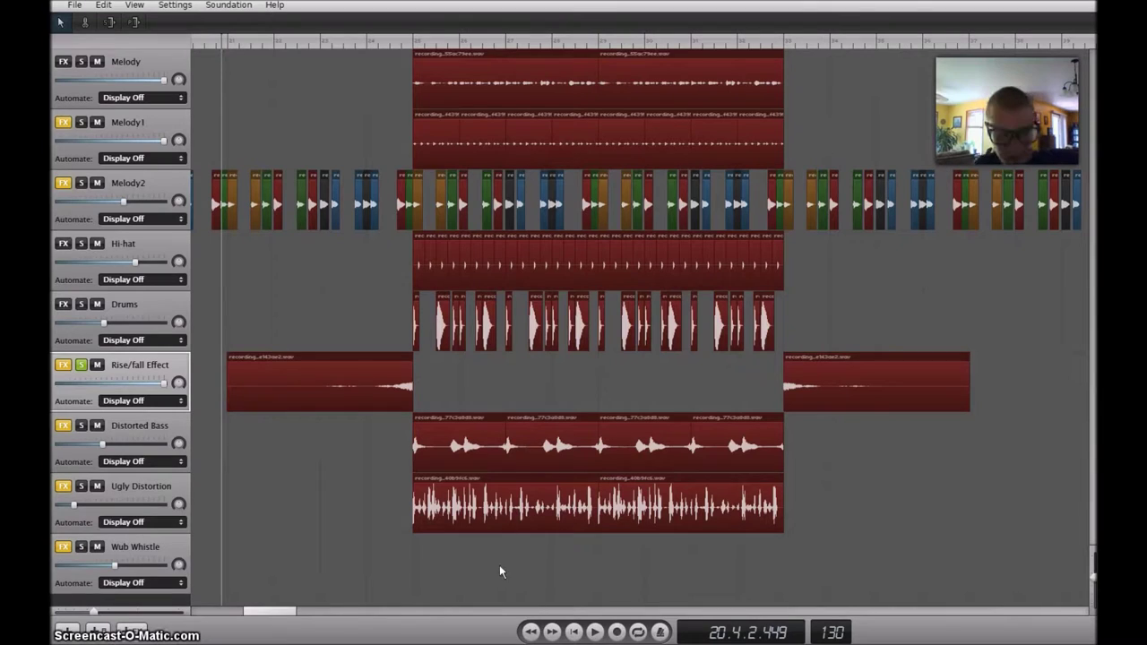
click(591, 632)
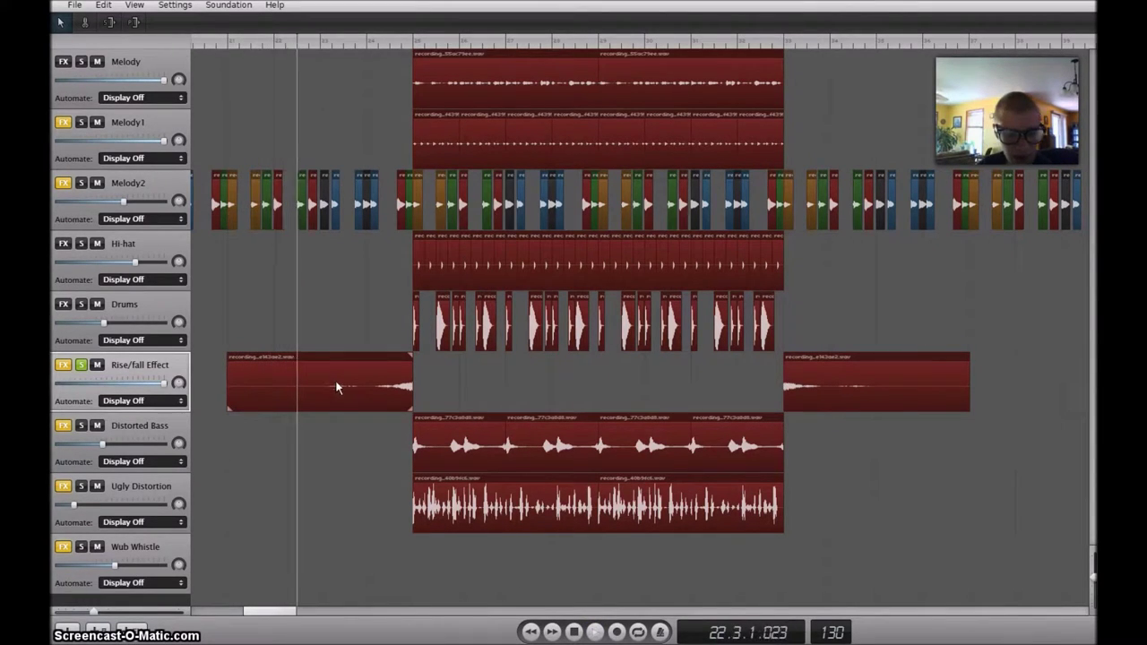
click(594, 633)
Step: Listen to the first Rise/fall Effect clip with its Tremolo bypassed, re-enable the effect, close its window, and unsolo the track
click(63, 364)
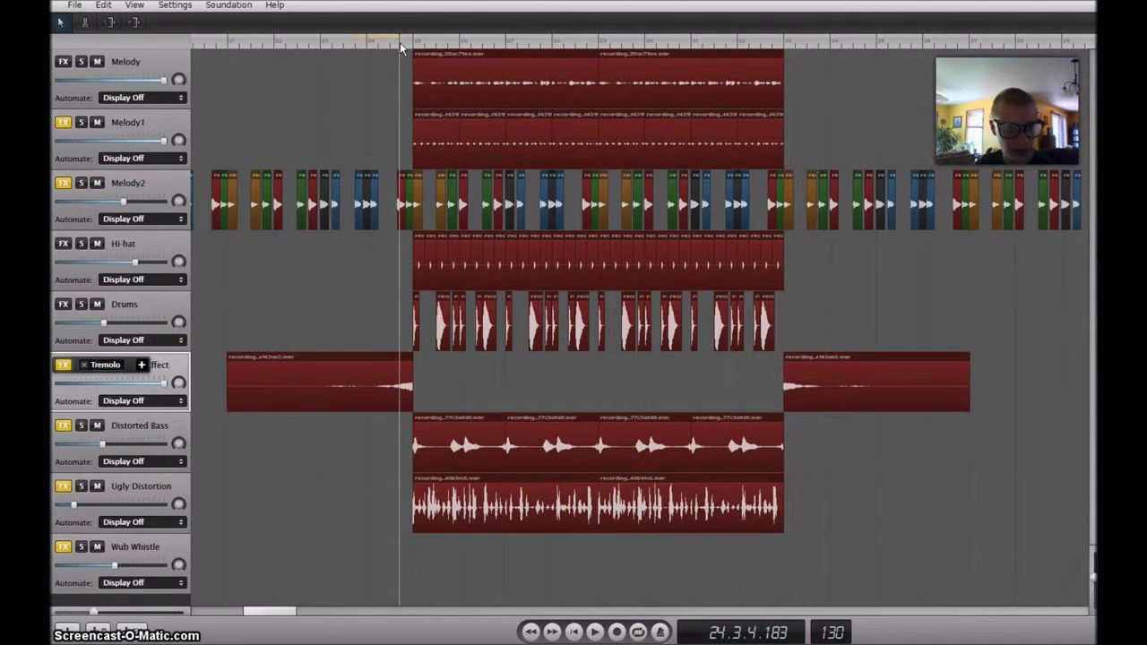
drag(400, 42, 226, 43)
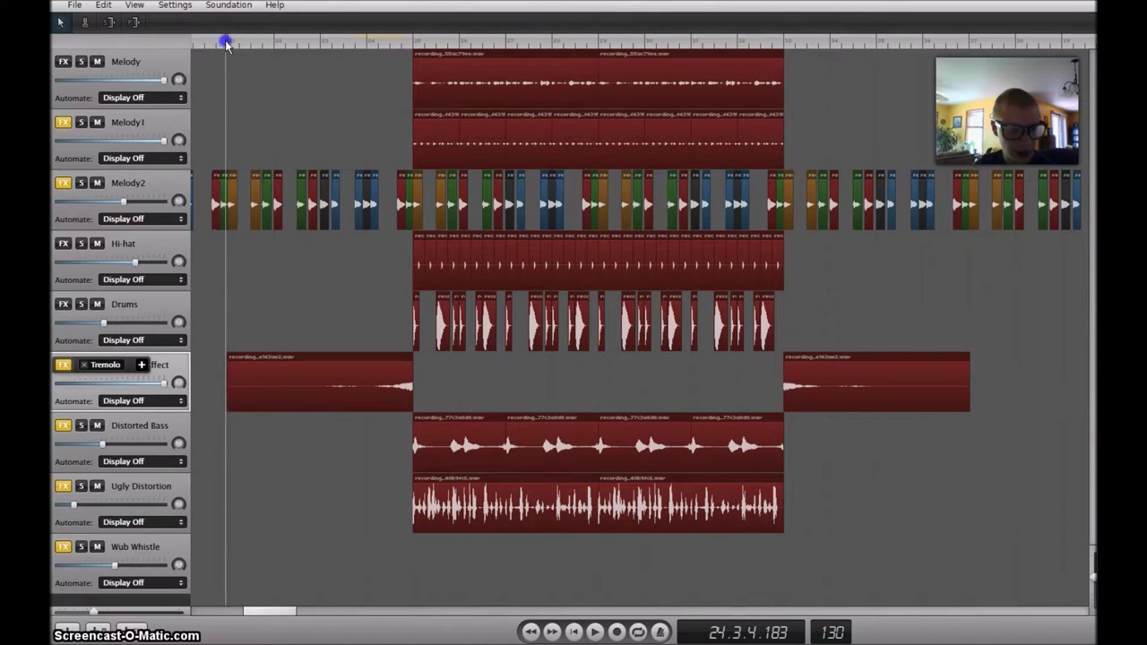
click(104, 364)
click(638, 299)
click(594, 633)
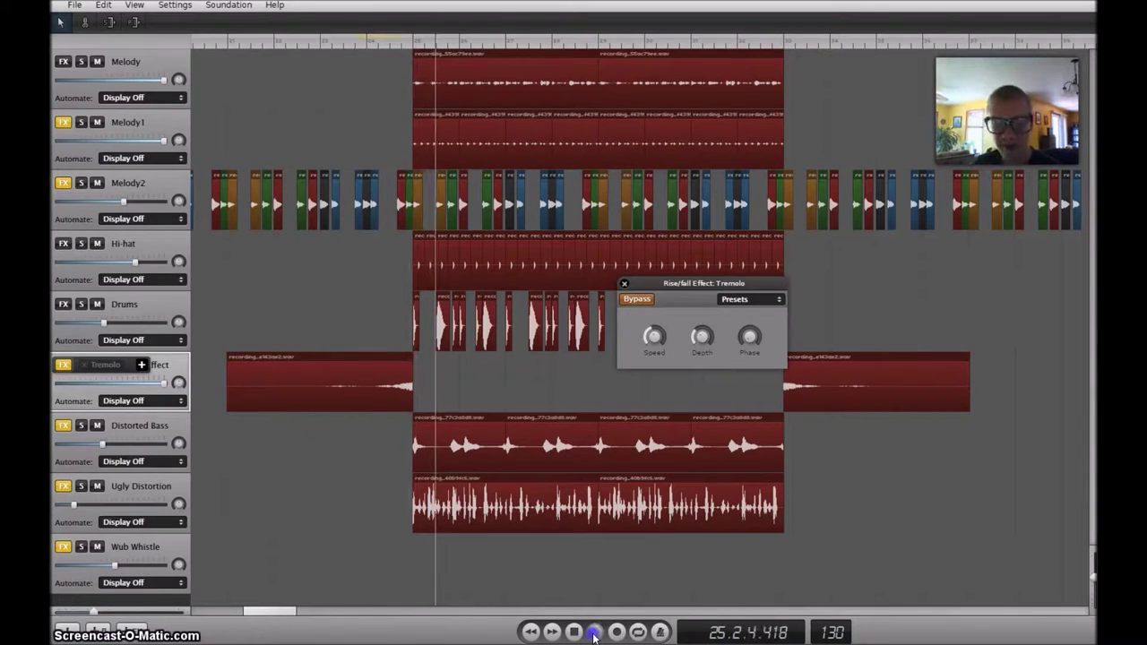
click(593, 634)
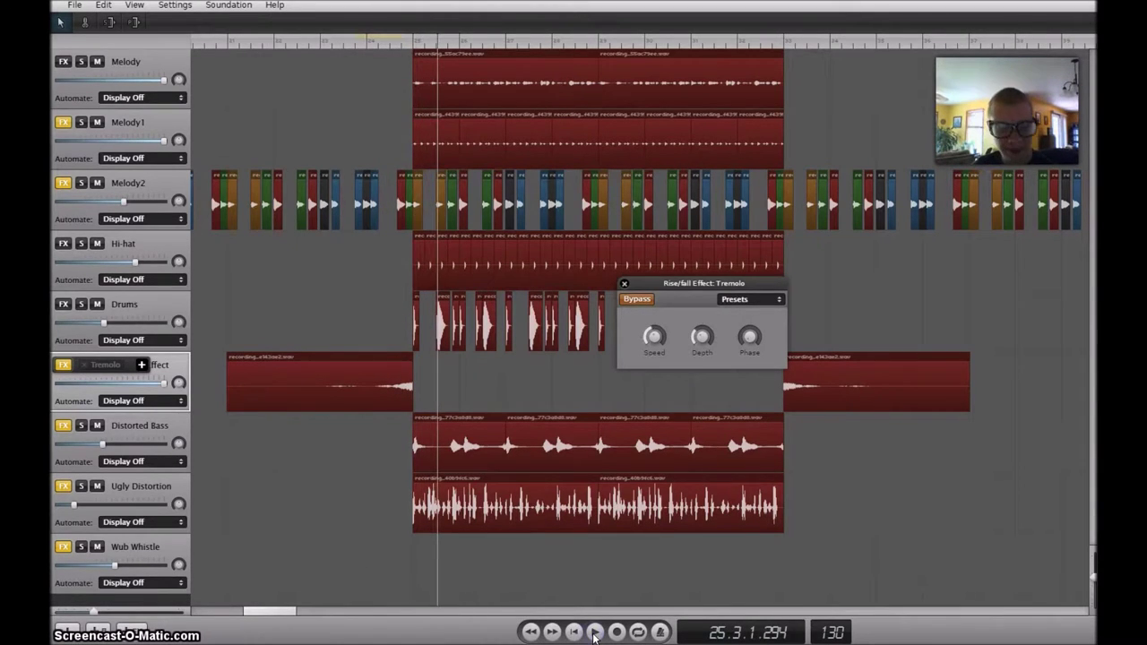
click(638, 301)
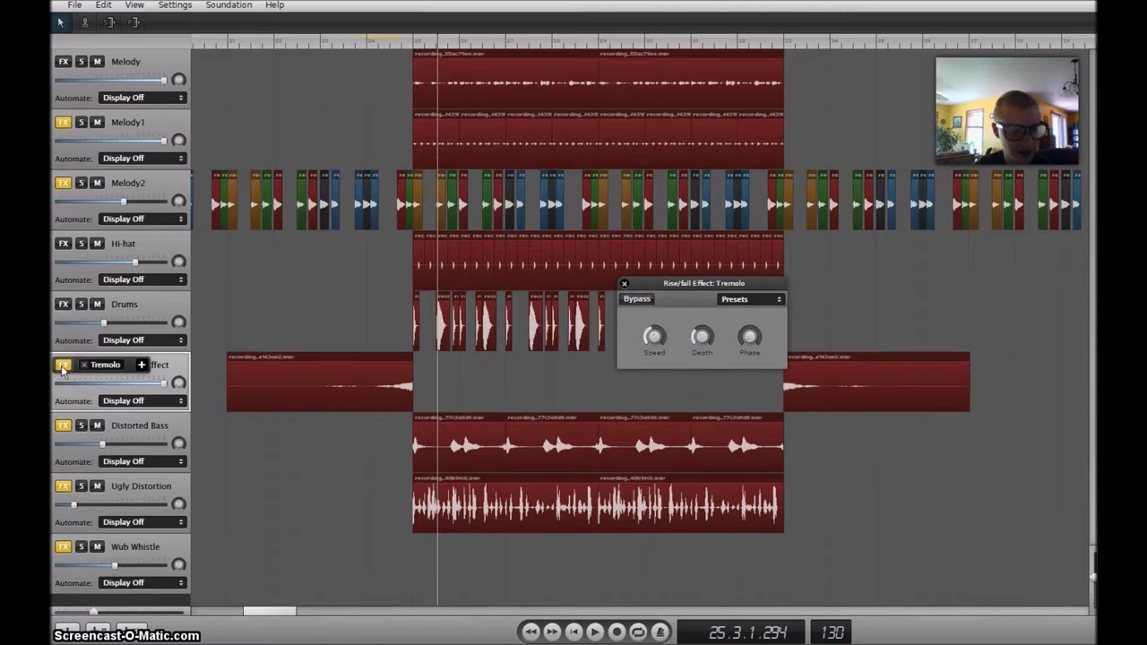
click(625, 283)
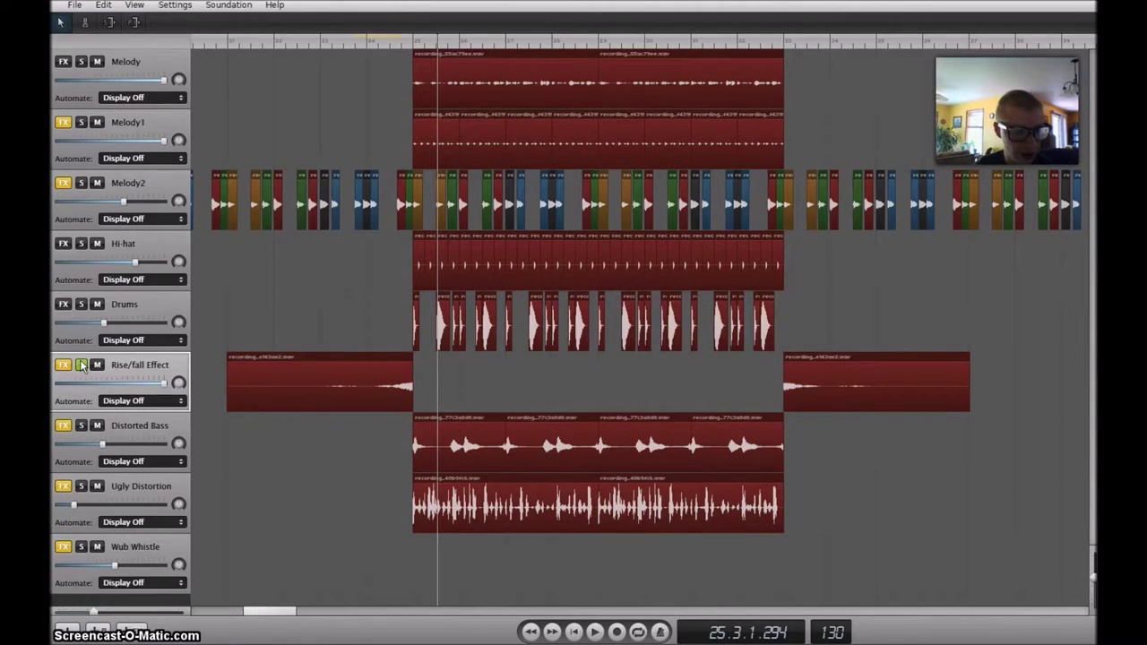
click(82, 365)
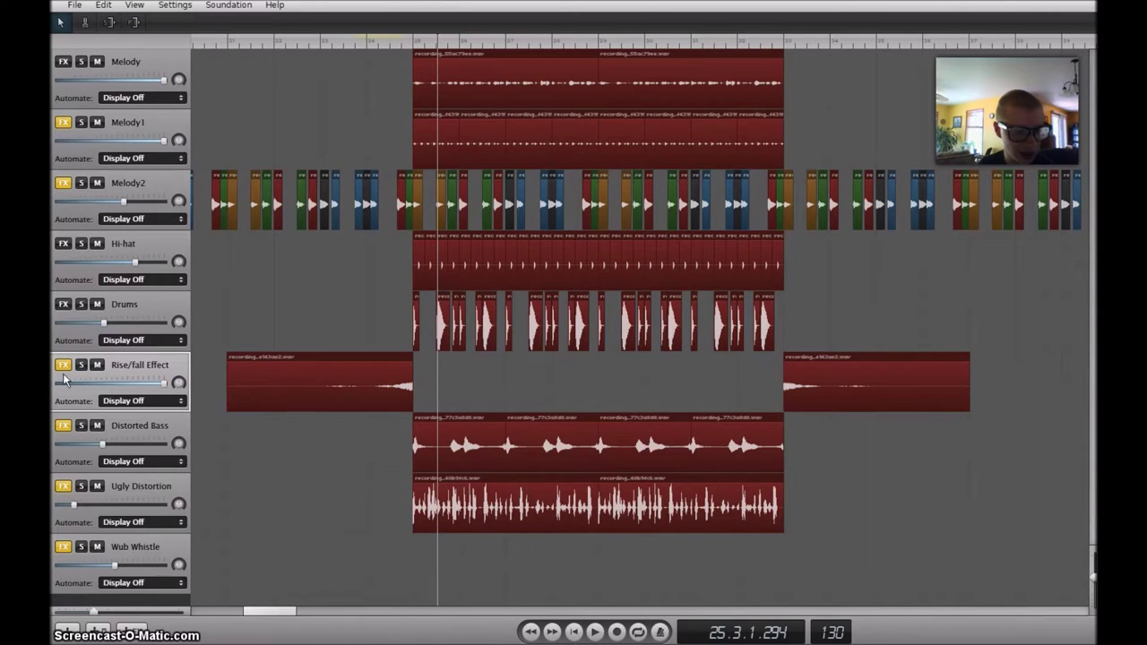
Step: Solo the Distorted Bass track, listen to it from the start of bar 25, and unsolo it
click(81, 426)
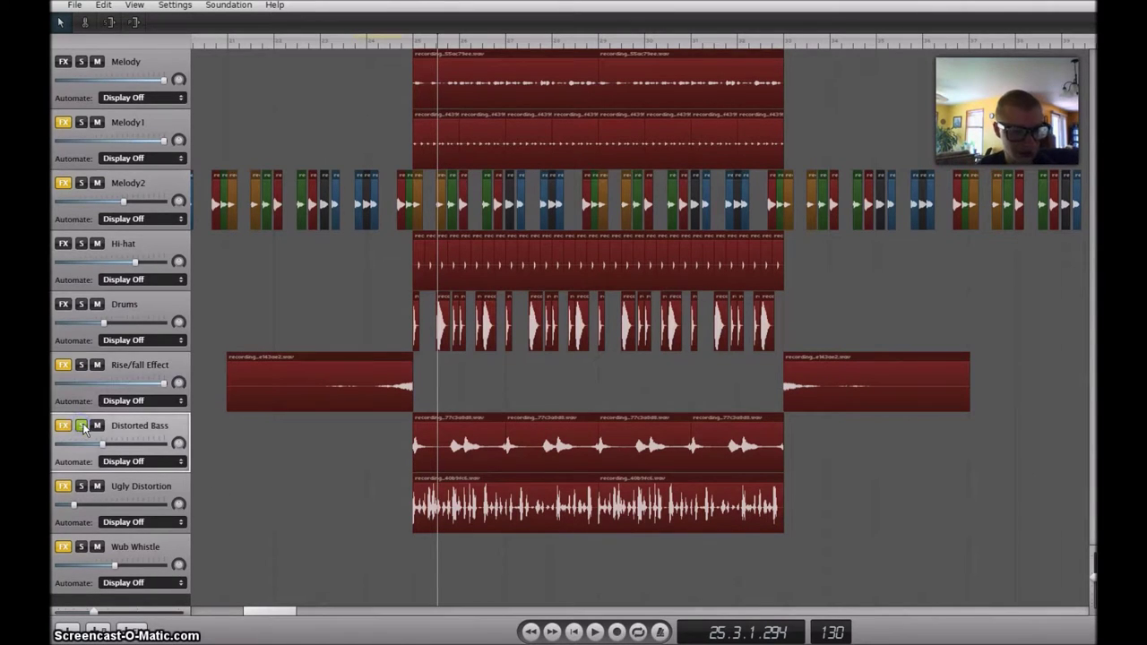
click(413, 42)
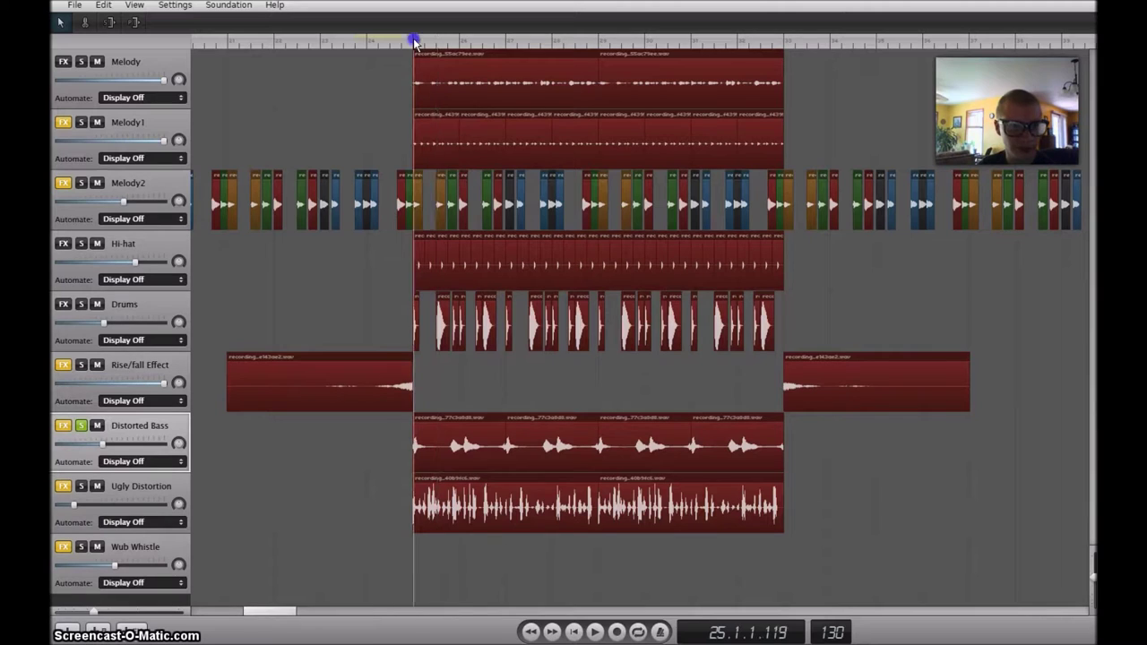
click(596, 632)
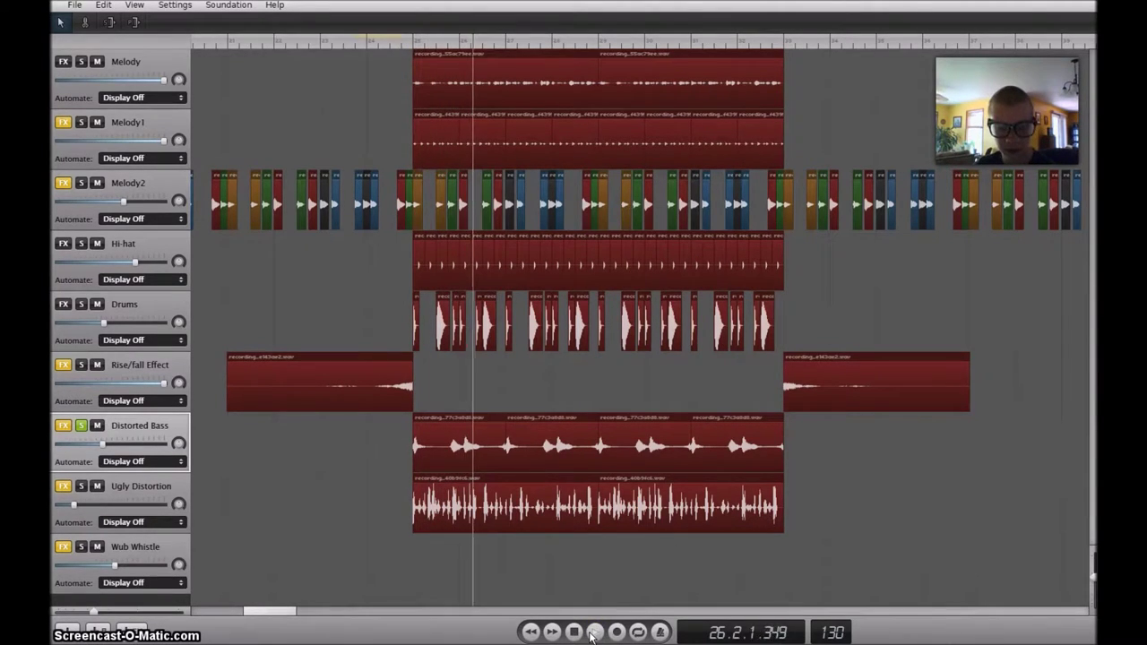
click(593, 633)
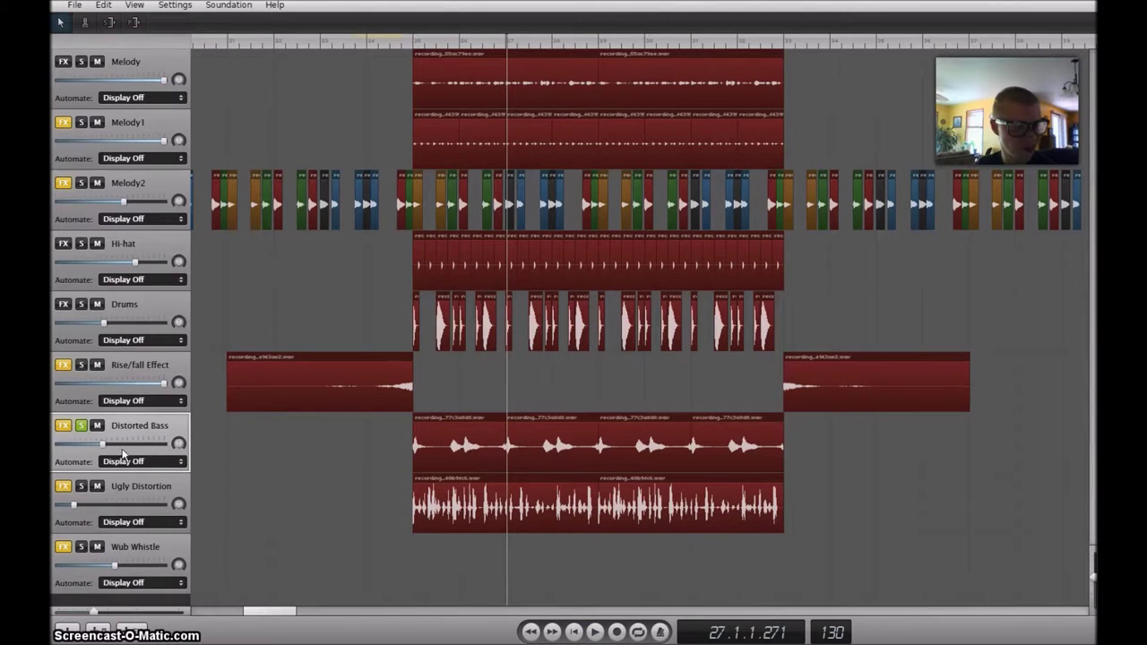
click(82, 426)
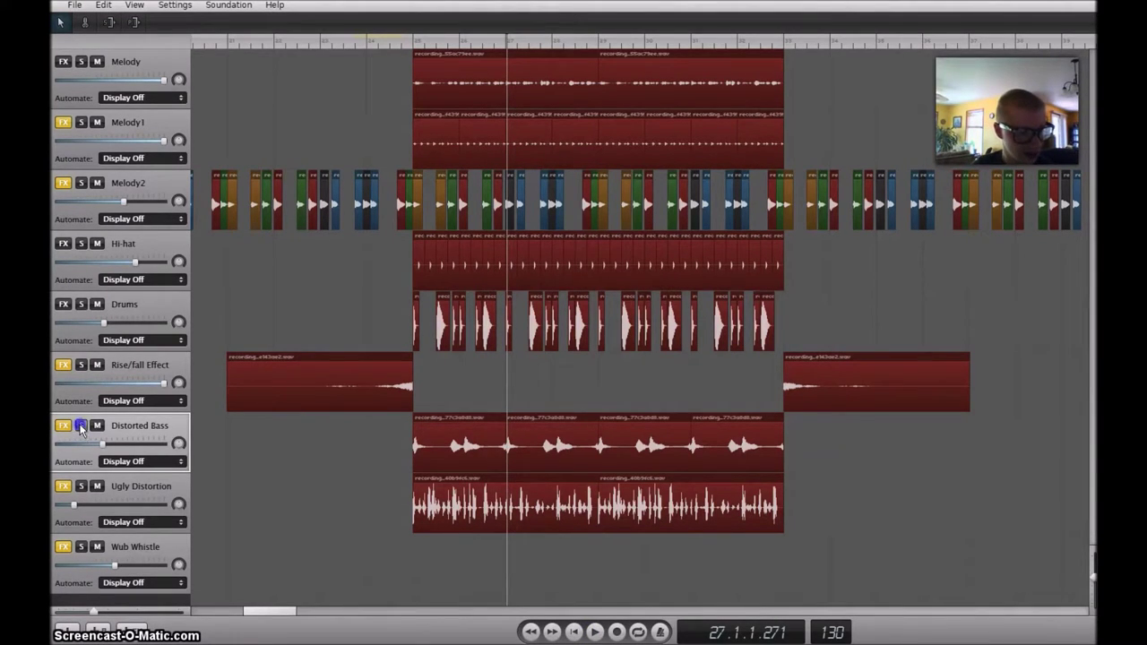
Step: Examine the Compressor, Equalizer and Tremolo settings in the Distorted Bass effect chain, closing each effect window
click(64, 424)
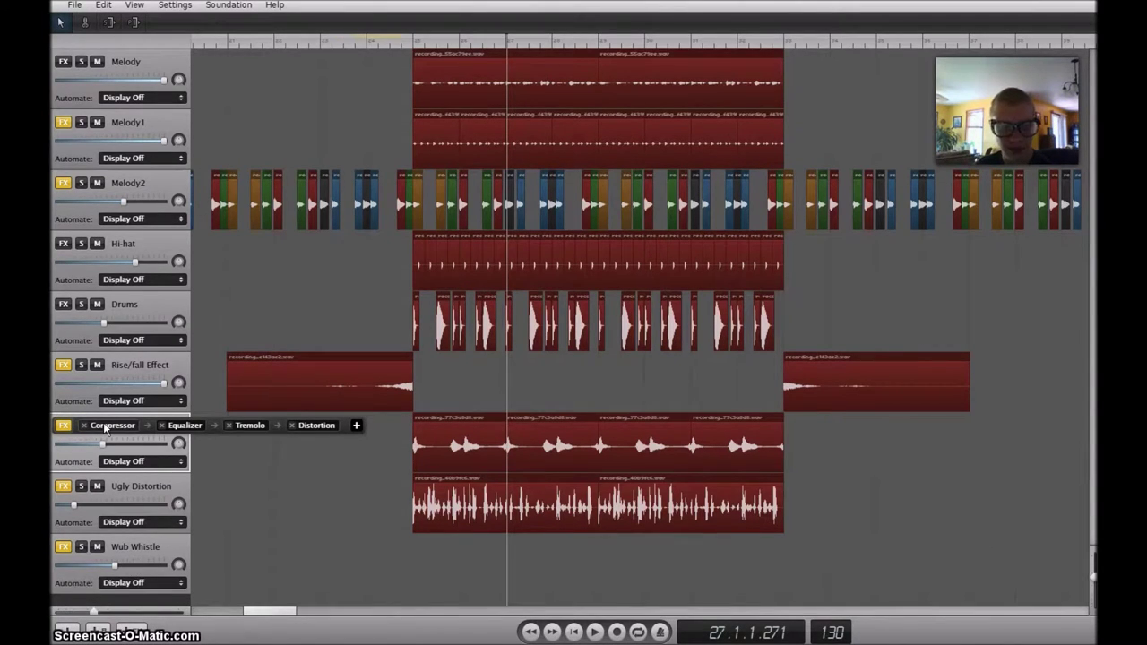
click(105, 426)
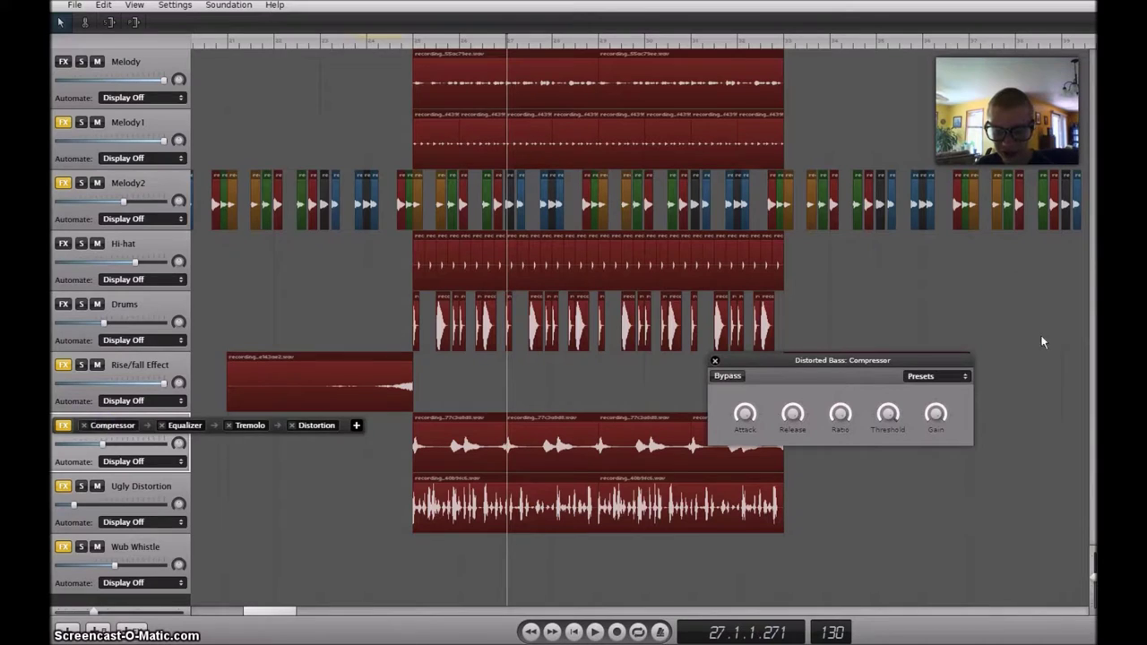
click(714, 362)
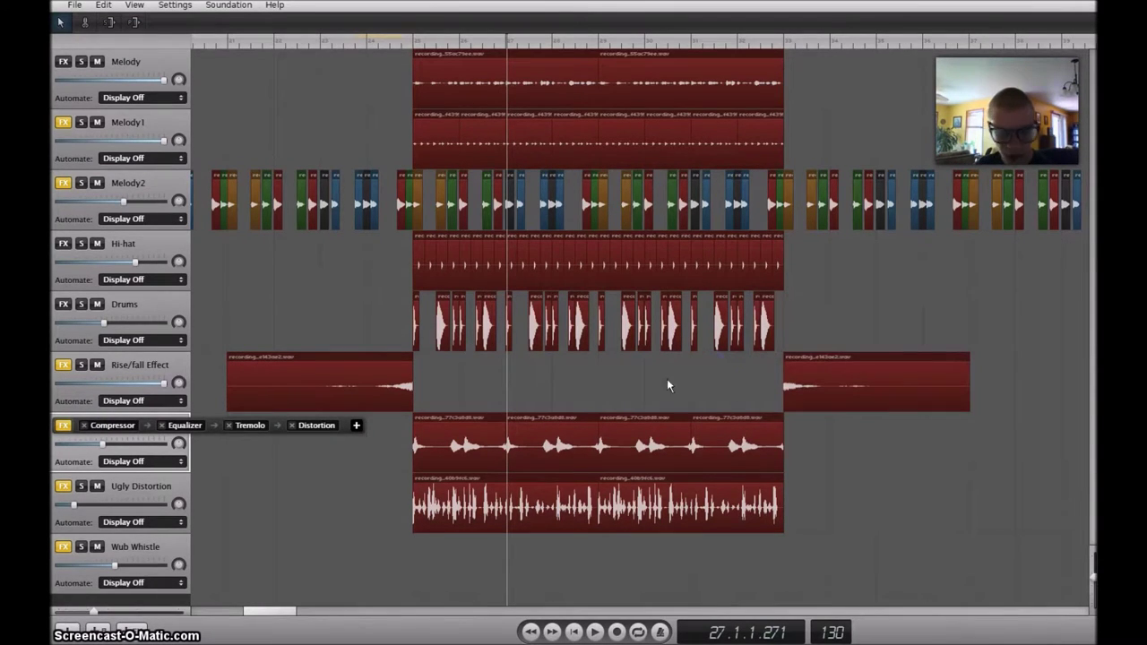
click(184, 425)
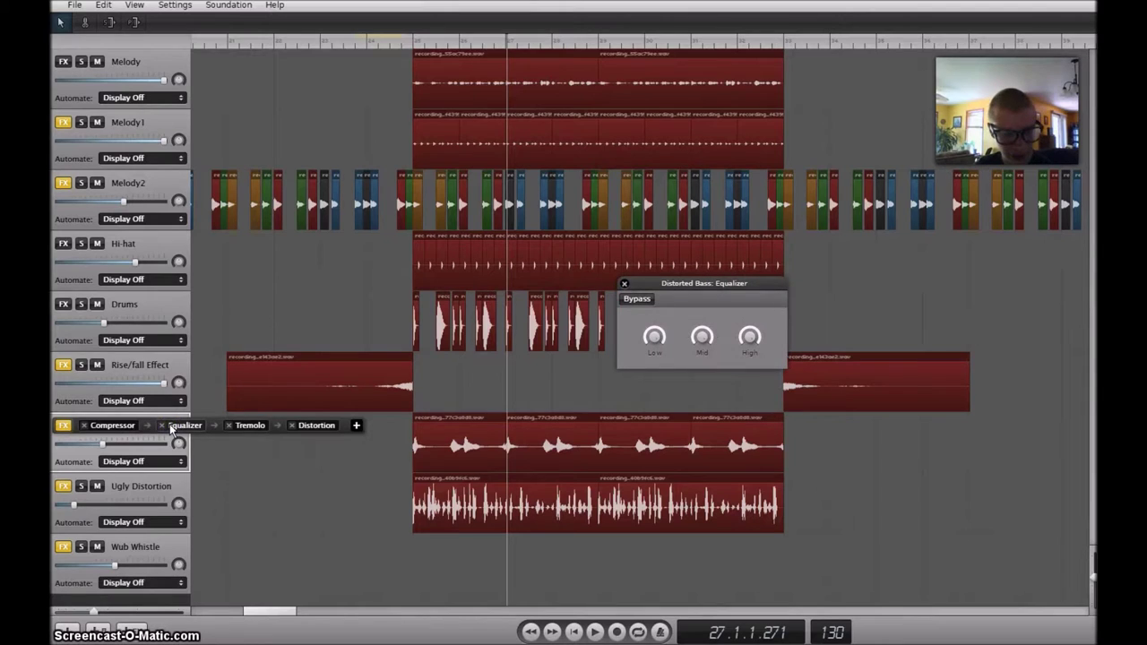
click(624, 284)
click(237, 426)
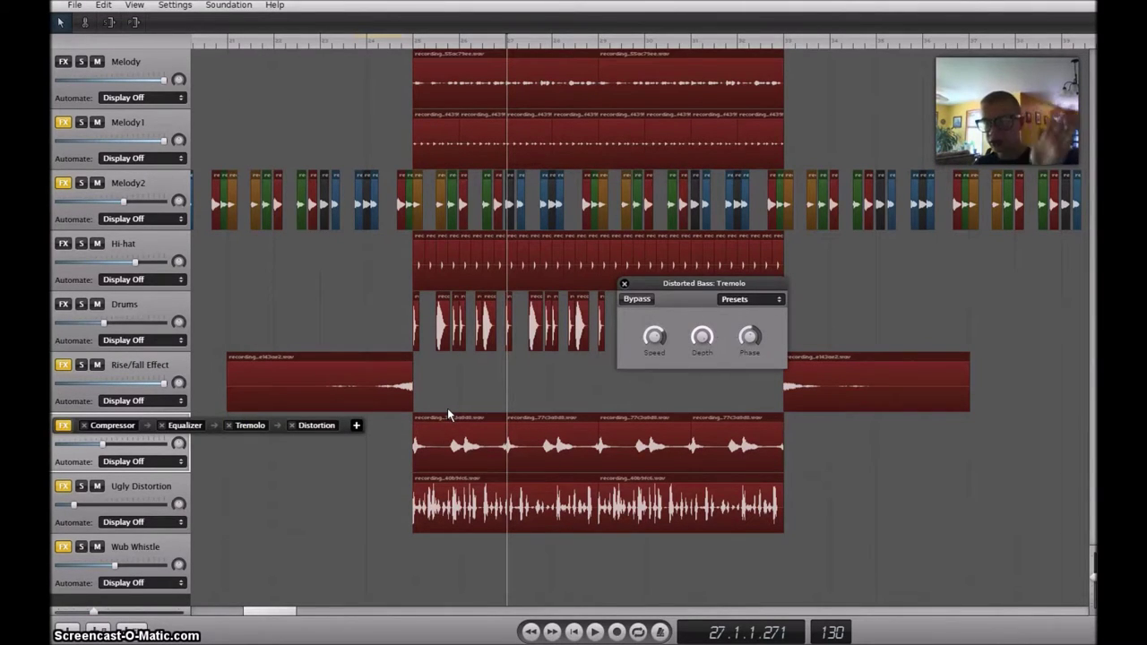
click(624, 285)
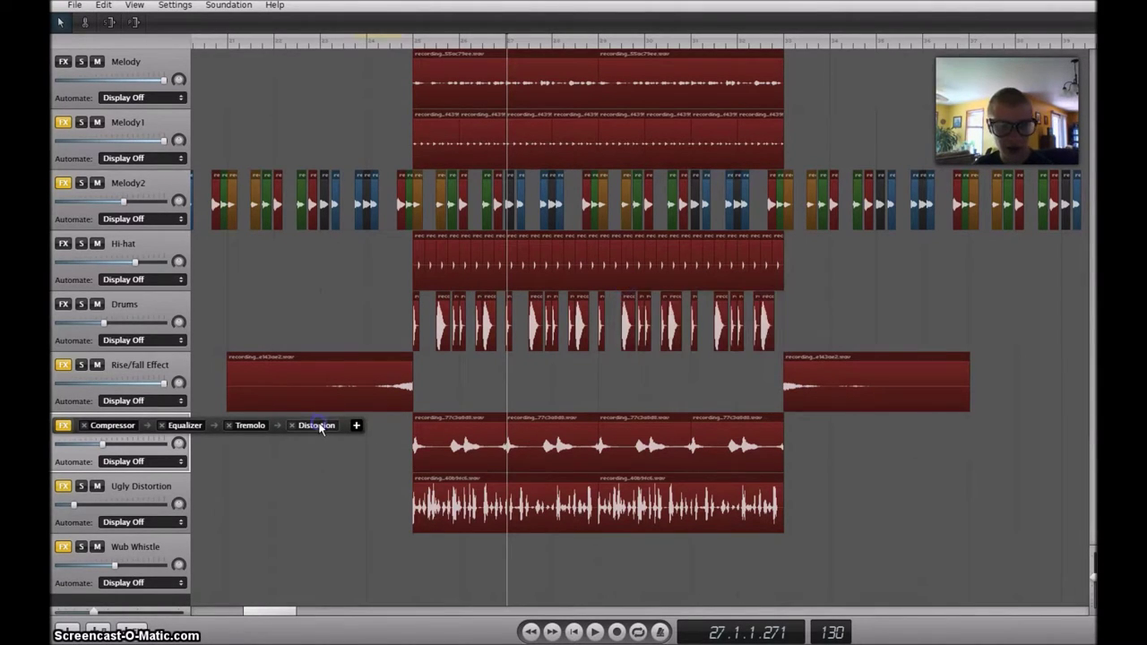
Step: Examine the Distortion settings in the Distorted Bass effect chain, close the effect window and chain, and unsolo the track
click(316, 426)
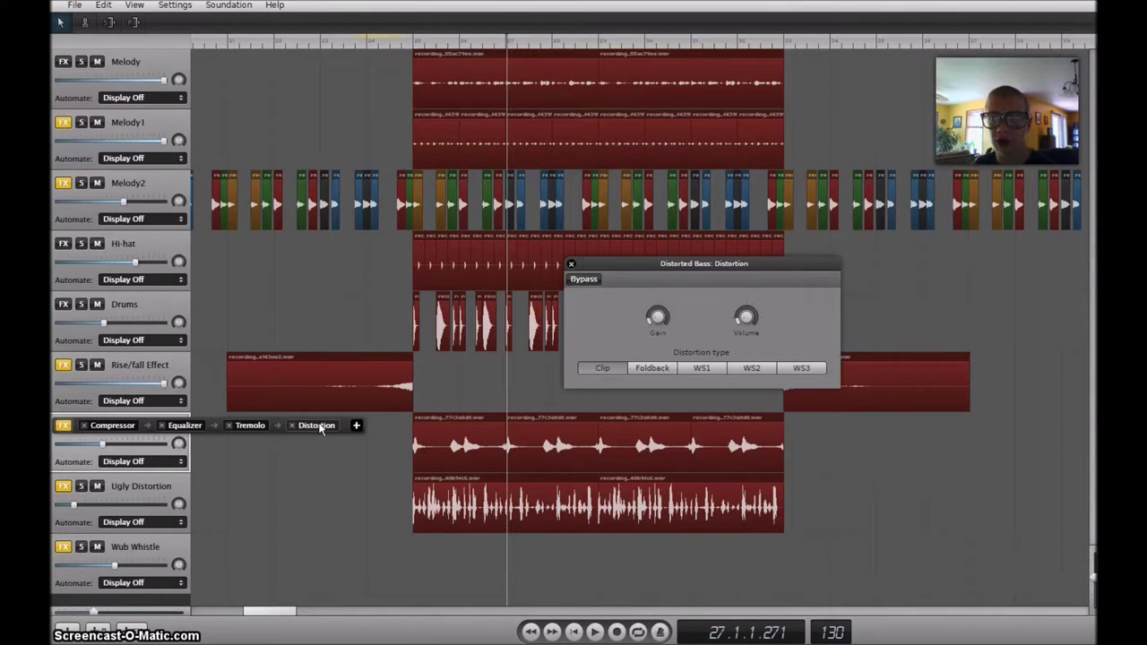
click(572, 269)
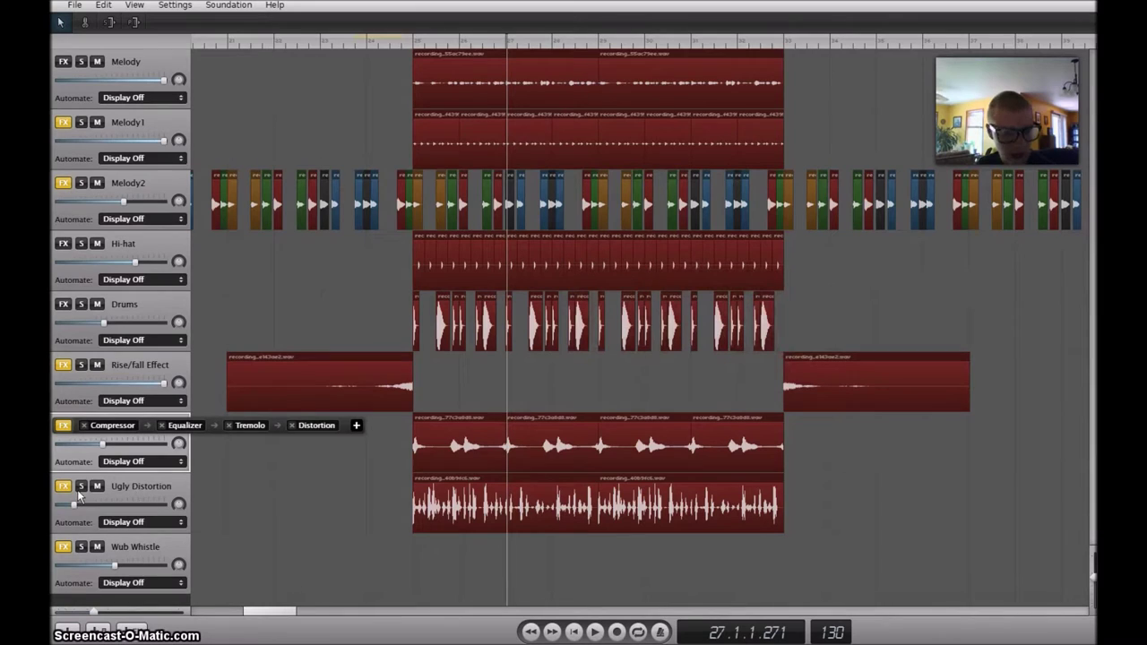
click(64, 427)
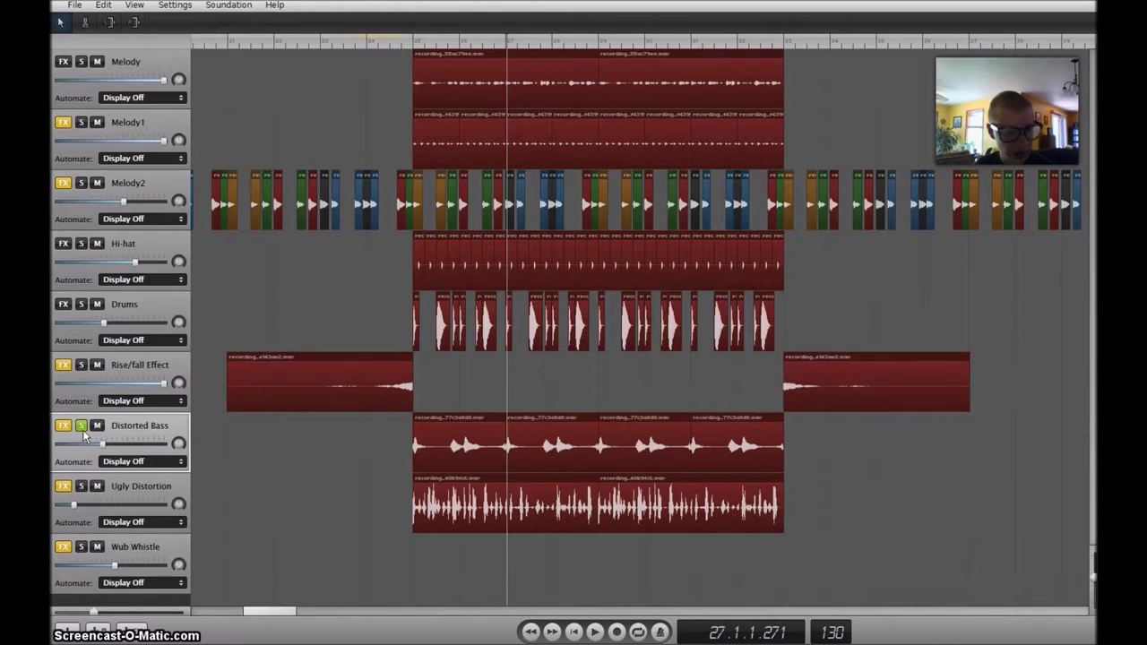
click(81, 427)
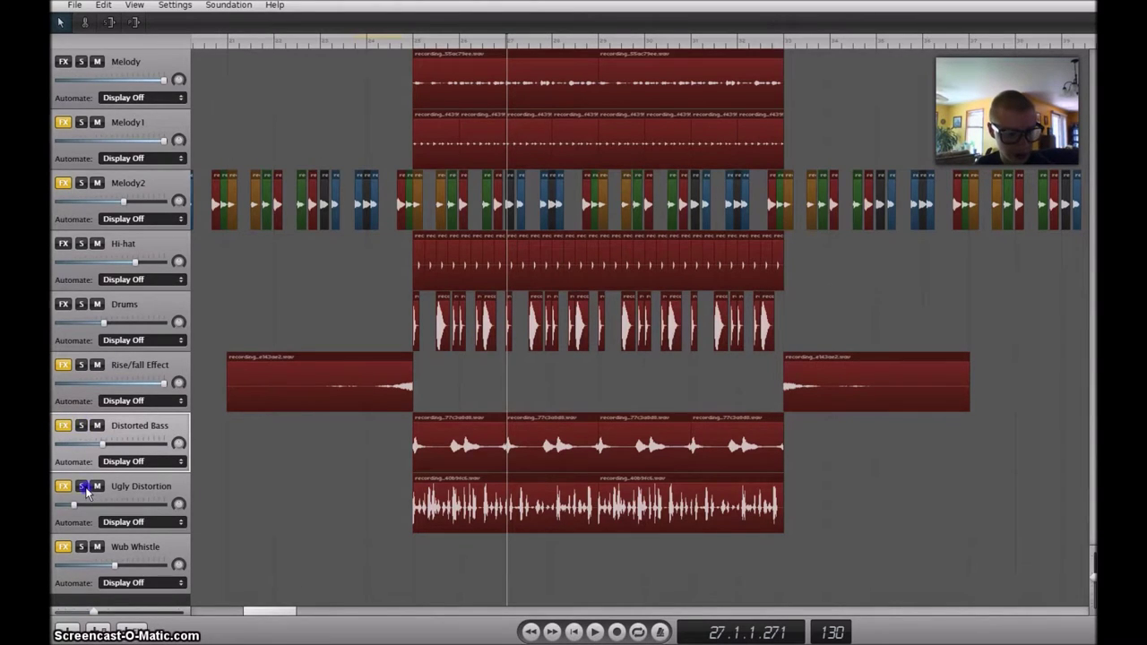
Step: Solo the Ugly Distortion track and listen to it from the start of bar 25
click(81, 485)
click(412, 43)
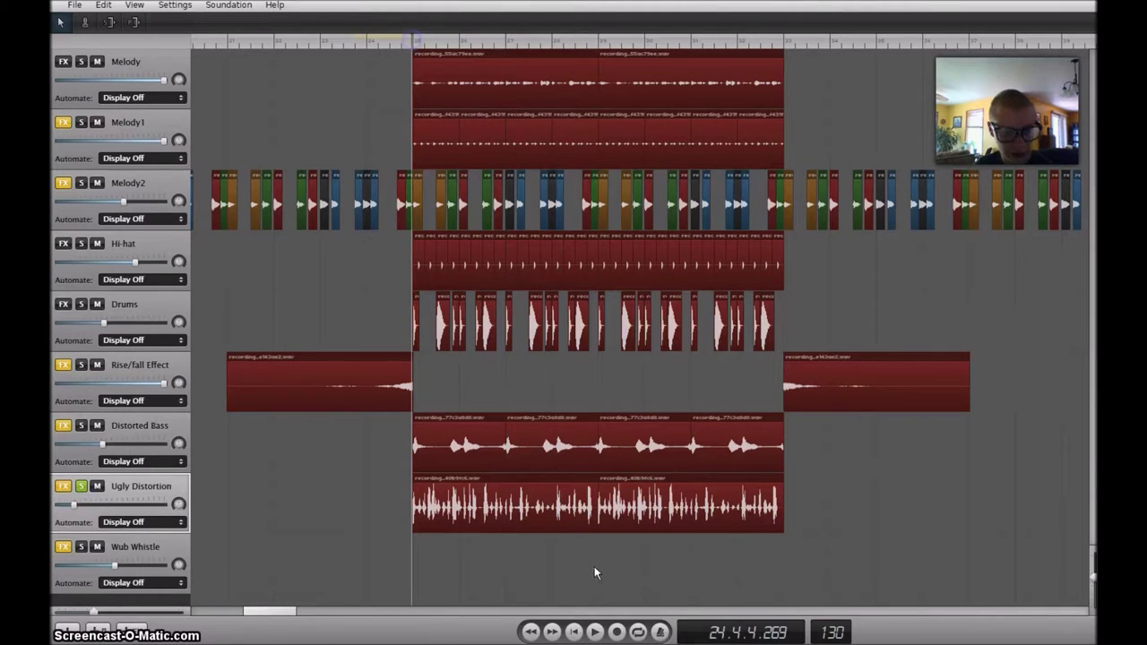
click(595, 632)
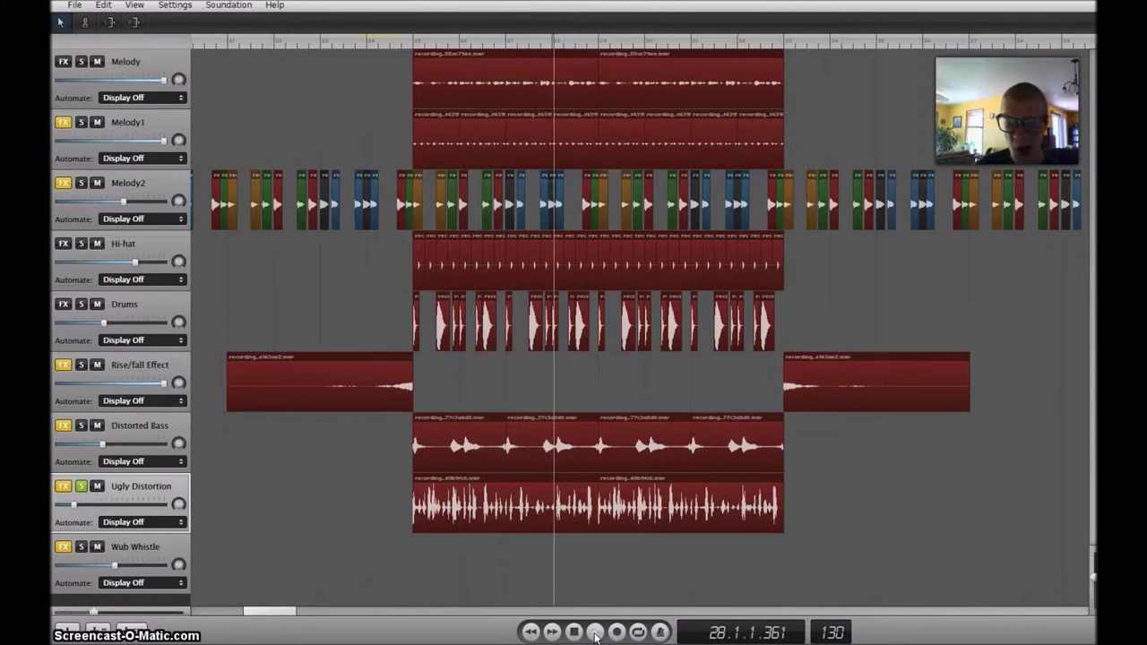
click(595, 632)
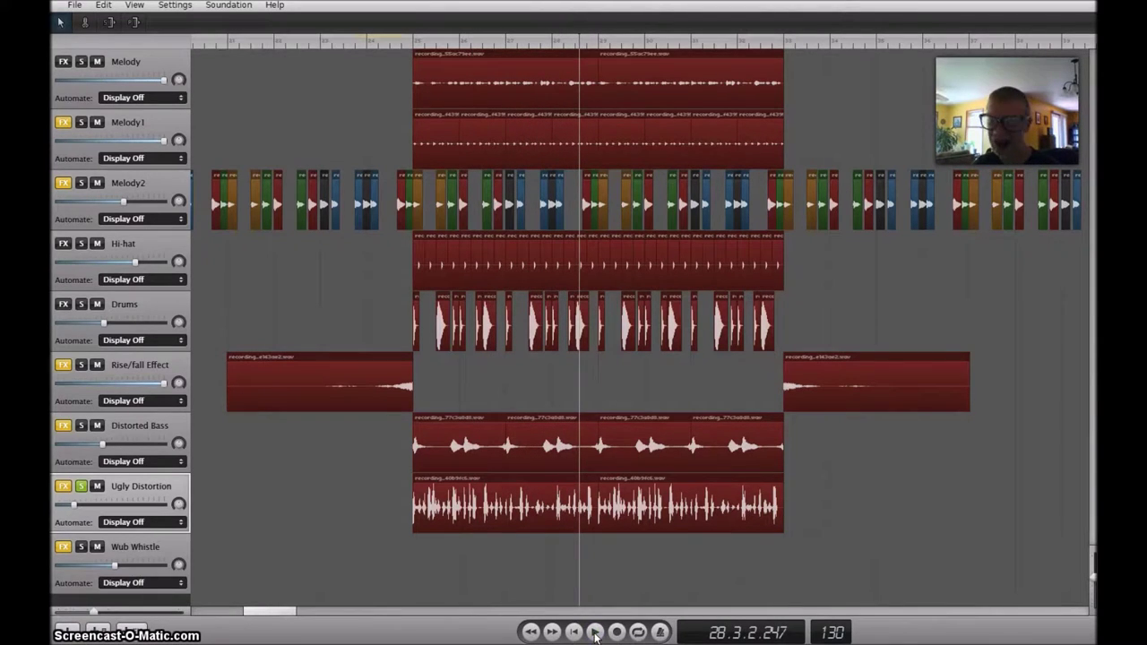
Step: Examine the Distortion effect settings on the Ugly Distortion track and close the effect window
click(63, 486)
click(107, 486)
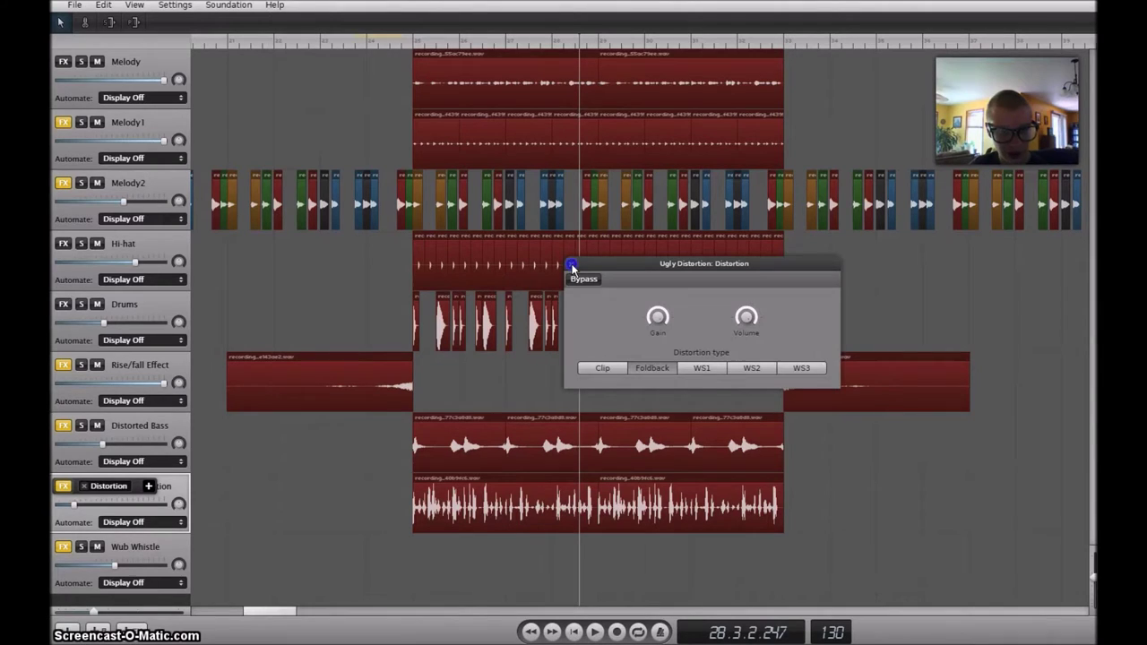
click(572, 267)
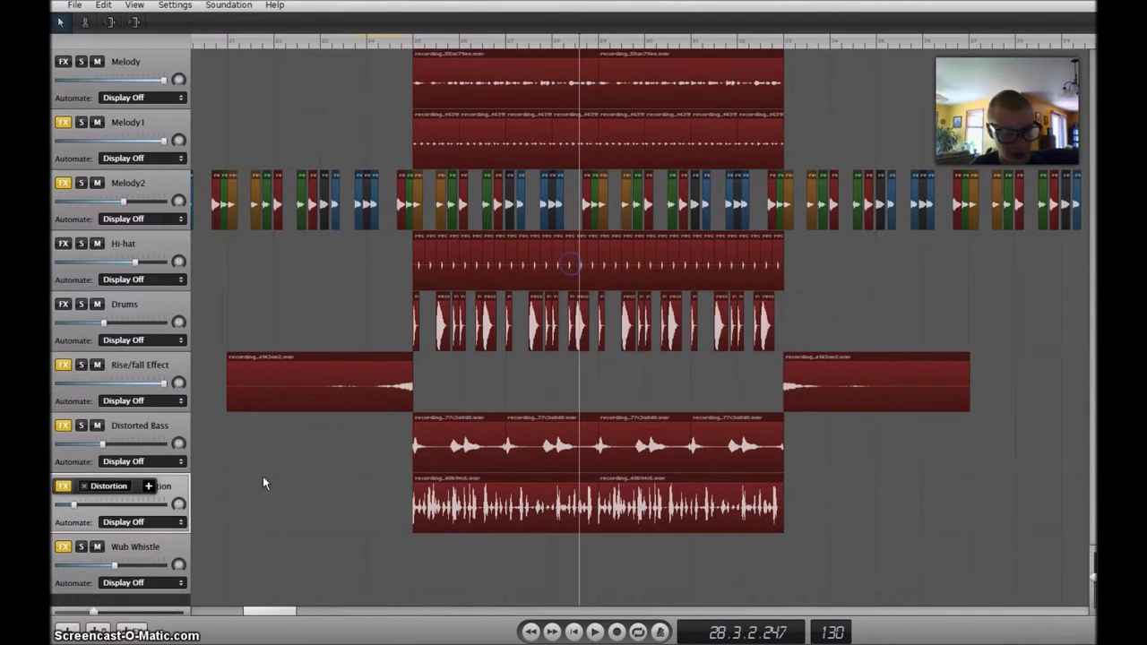
Step: Solo the Distorted Bass track instead of Ugly Distortion and bypass its Compressor and Equalizer effects
click(80, 425)
click(80, 485)
click(61, 428)
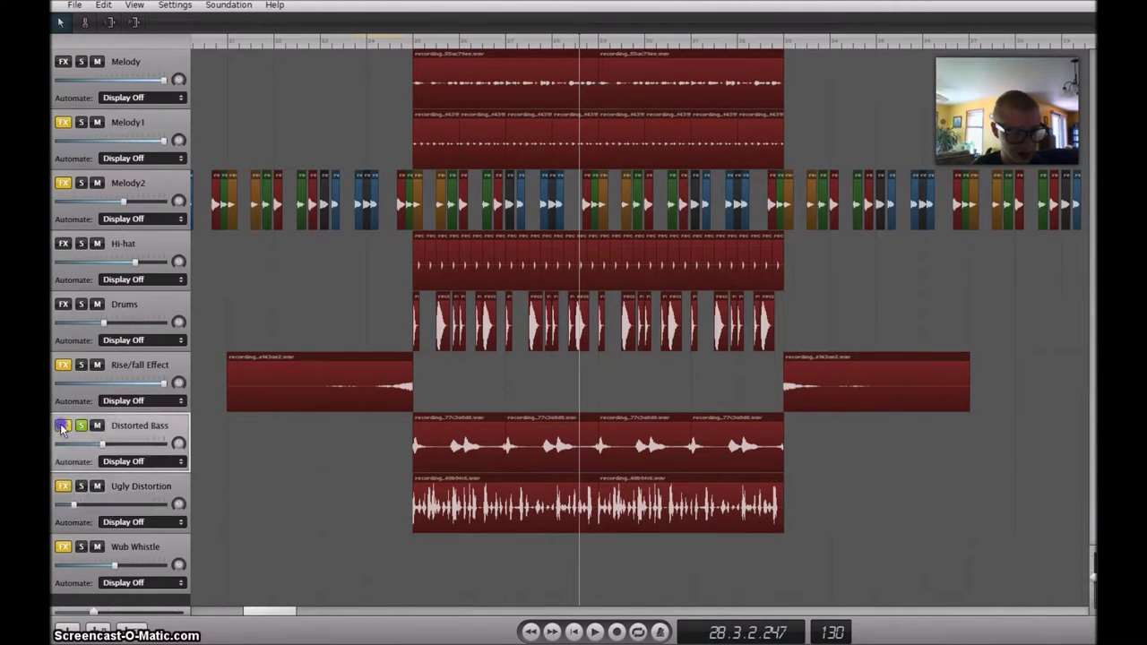
click(111, 425)
click(732, 377)
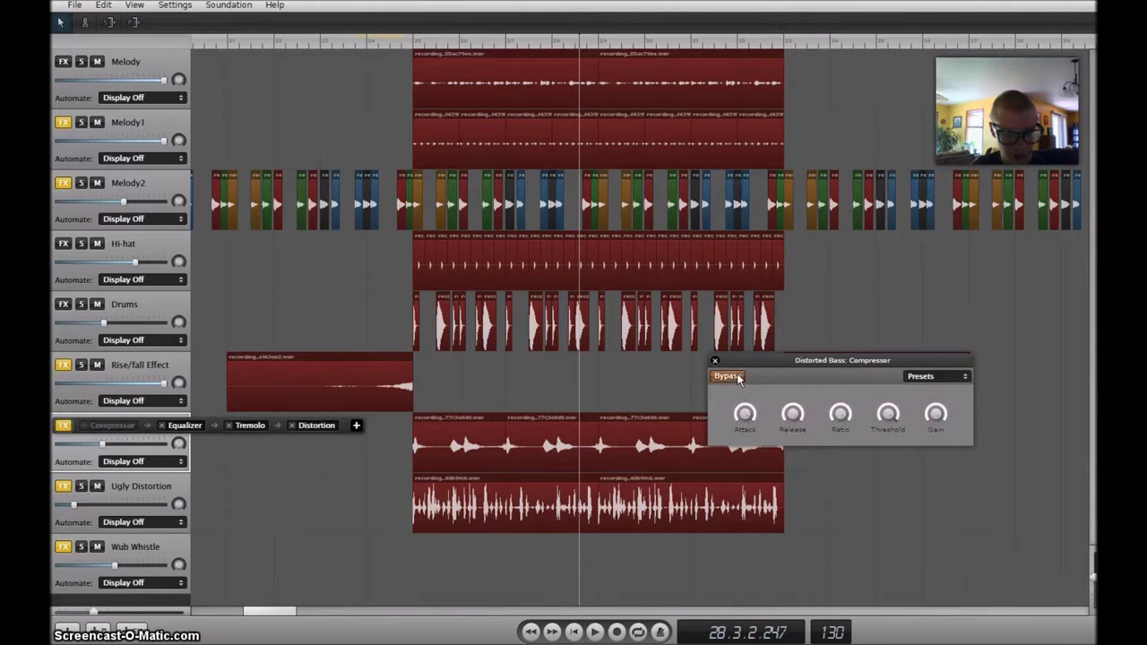
click(191, 424)
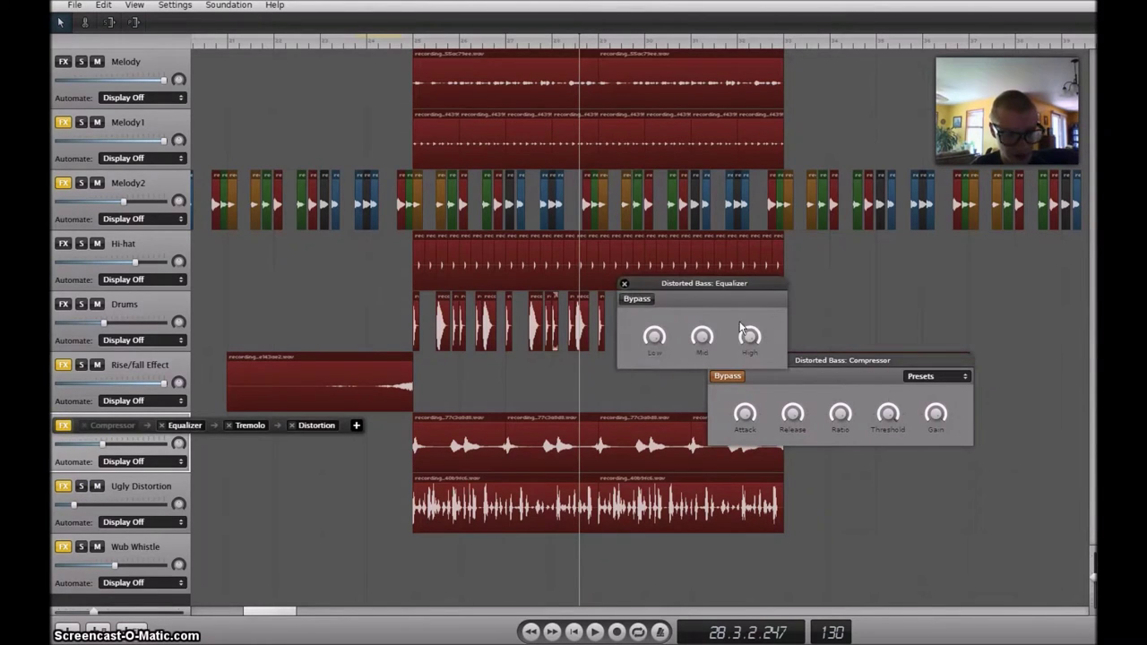
click(636, 298)
Step: Bypass the Tremolo and Distortion effects on the Distorted Bass track
click(248, 425)
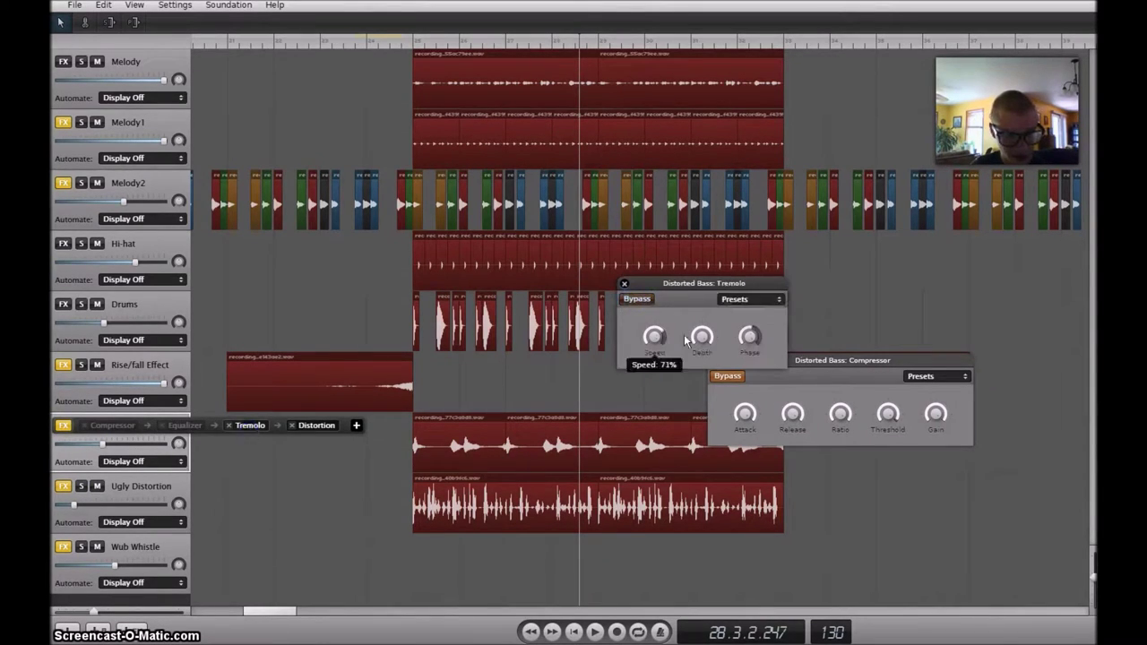
click(636, 298)
click(328, 428)
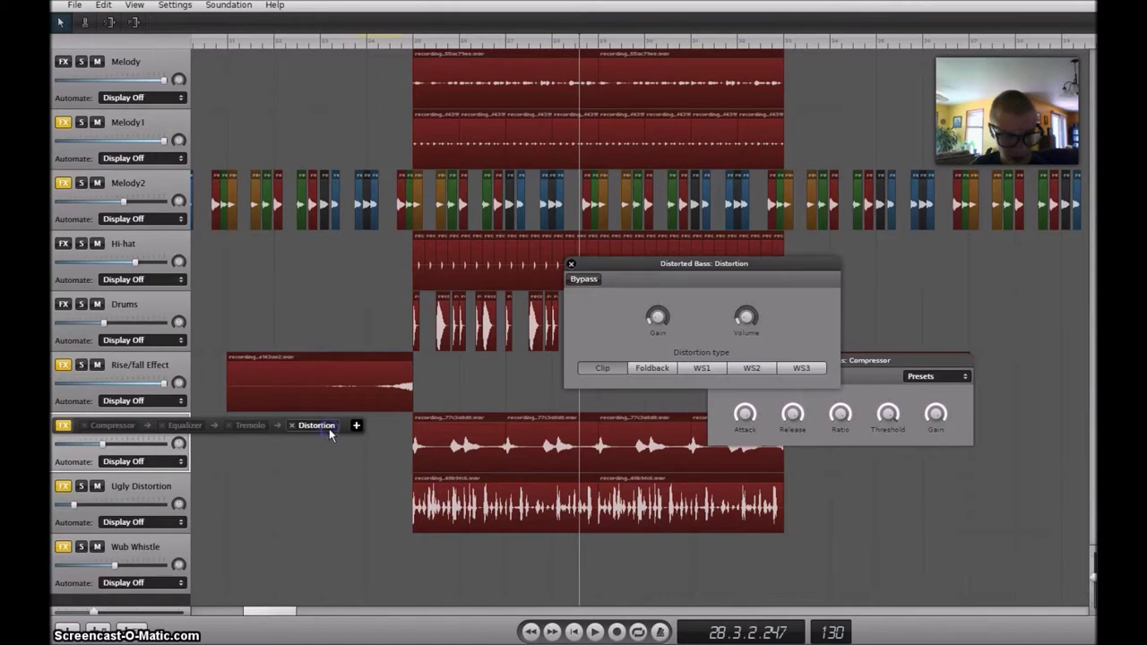
click(580, 282)
Step: Close the effect windows and listen to the unprocessed Distorted Bass from the middle of bar 24
click(571, 262)
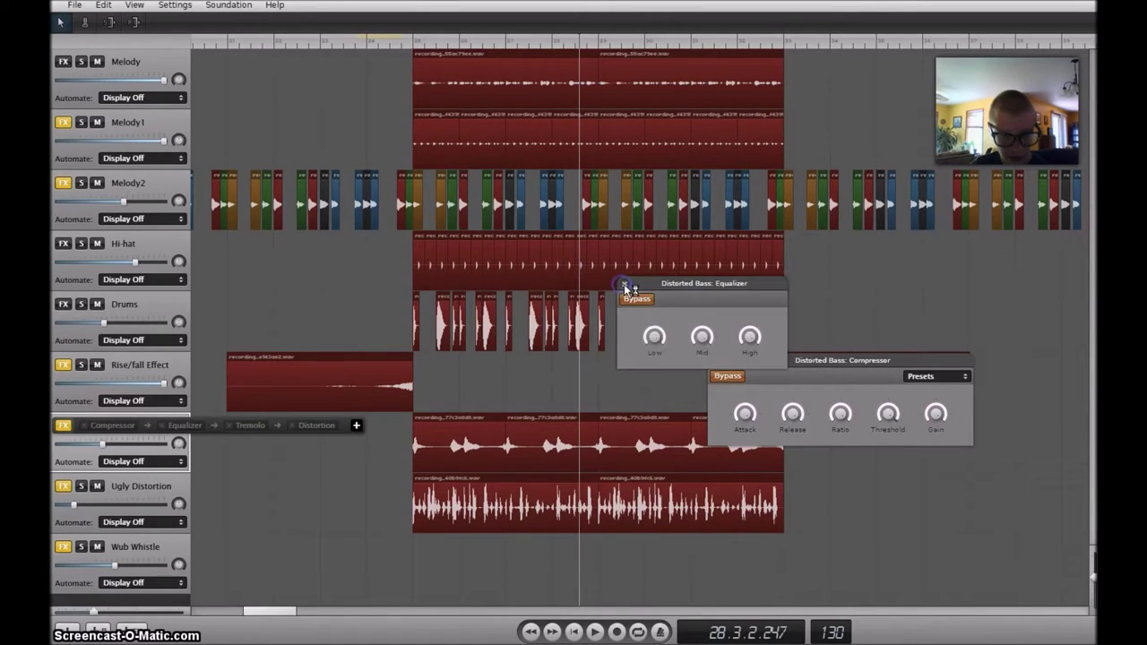
click(625, 284)
click(717, 362)
click(395, 45)
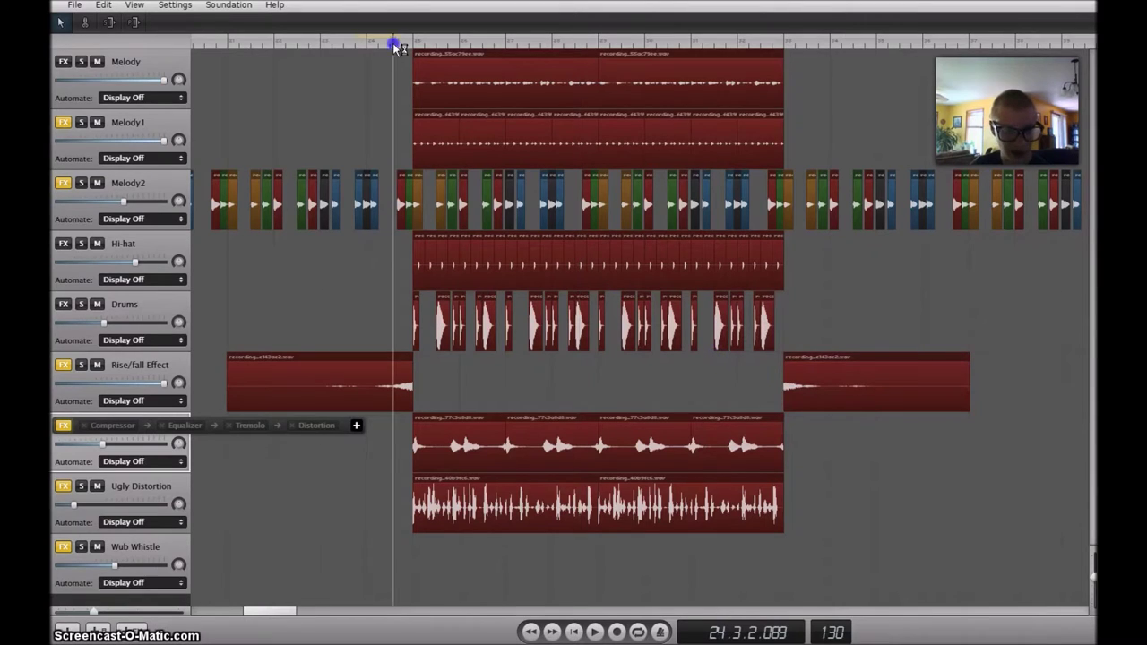
click(595, 632)
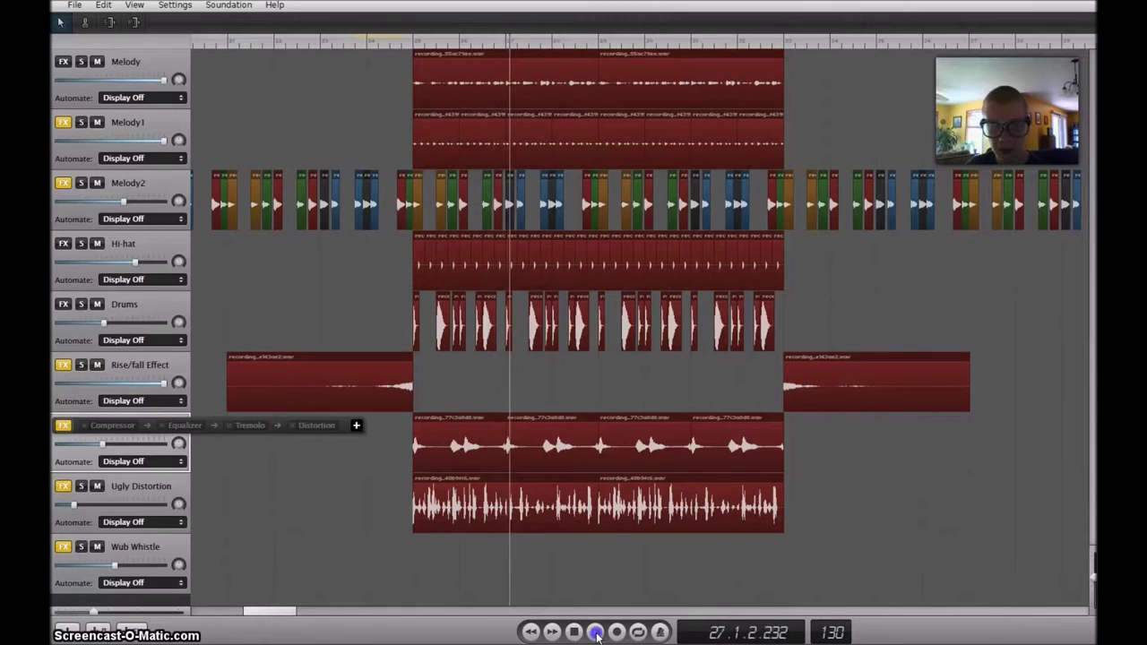
Step: Re-enable the Compressor, Equalizer, Tremolo and Distortion effects on the Distorted Bass track and close all their windows
click(122, 430)
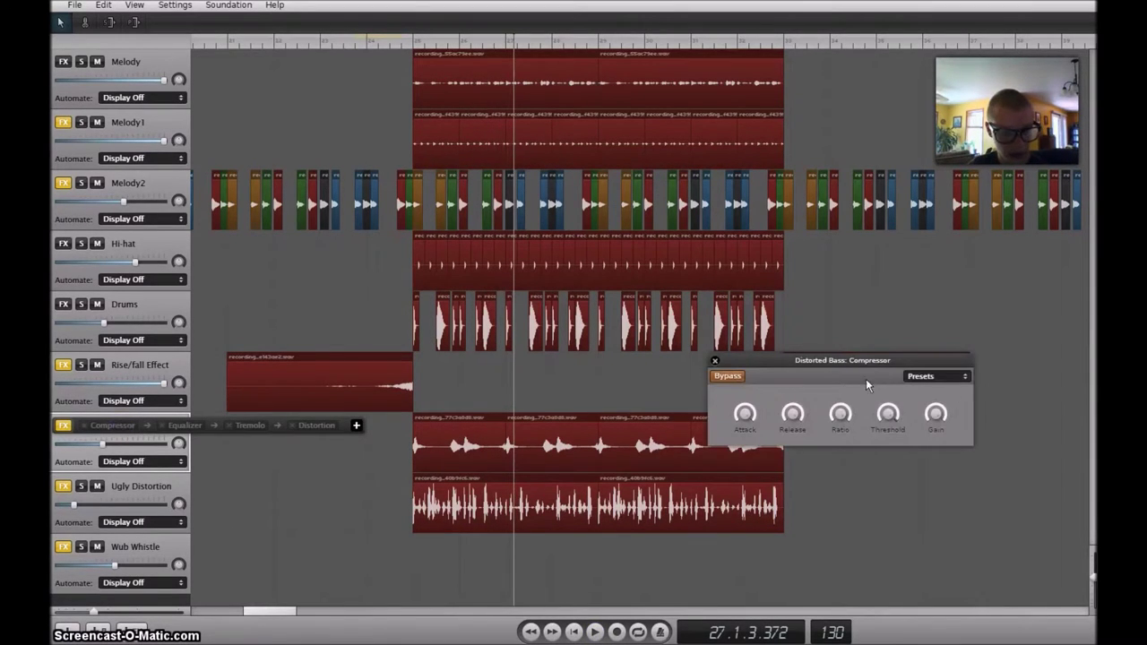
click(188, 430)
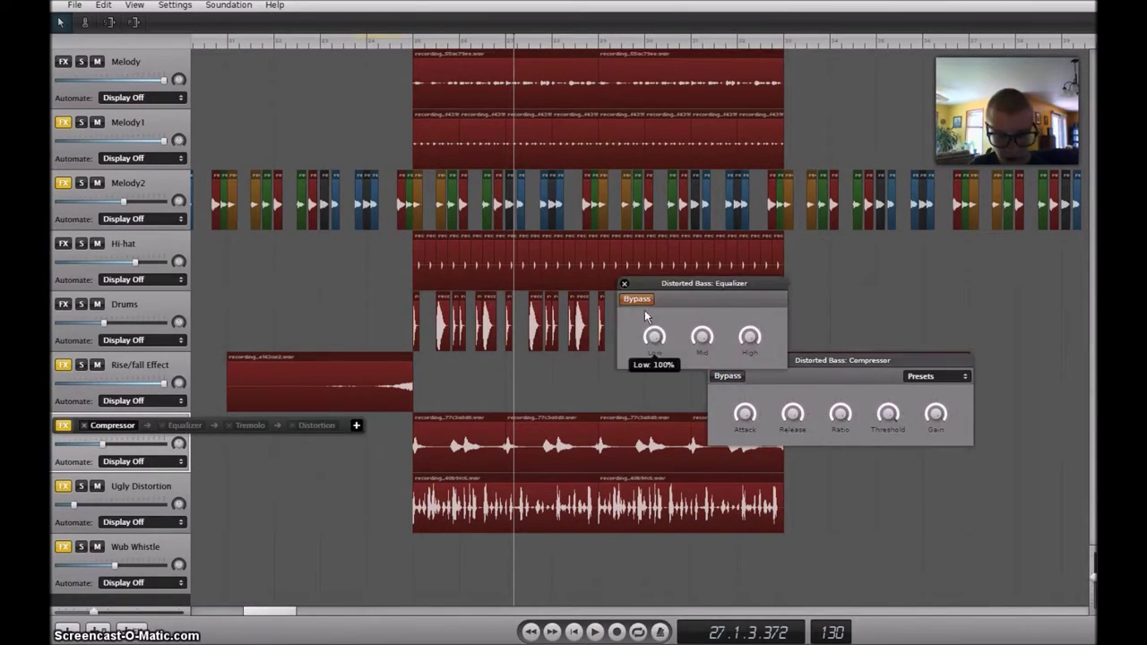
click(256, 426)
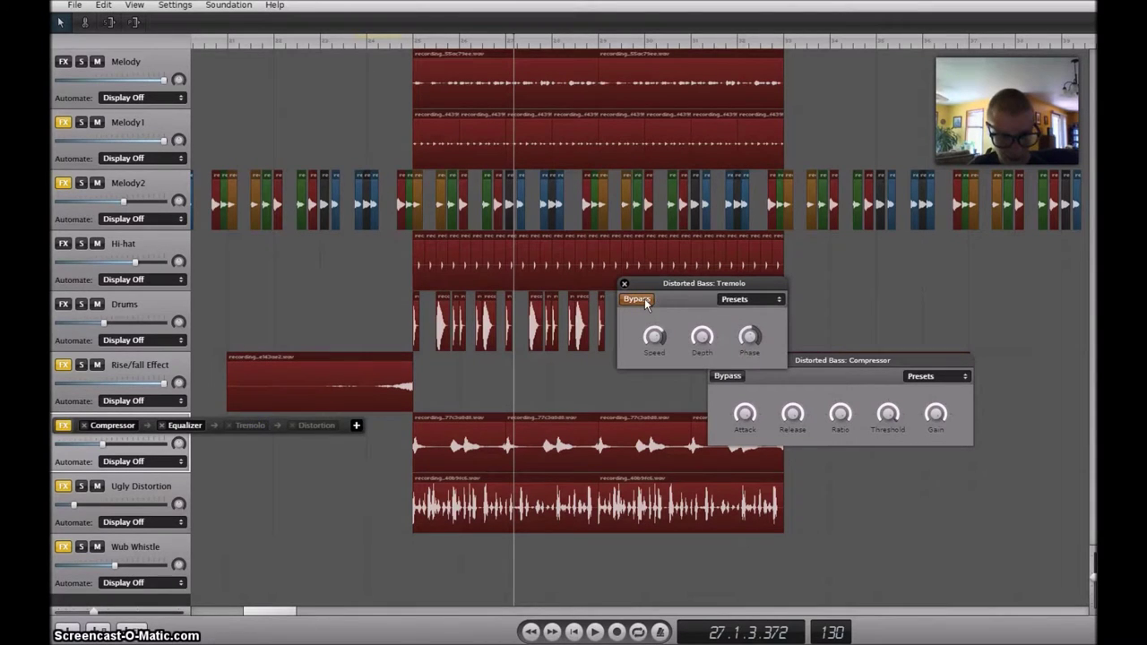
click(643, 301)
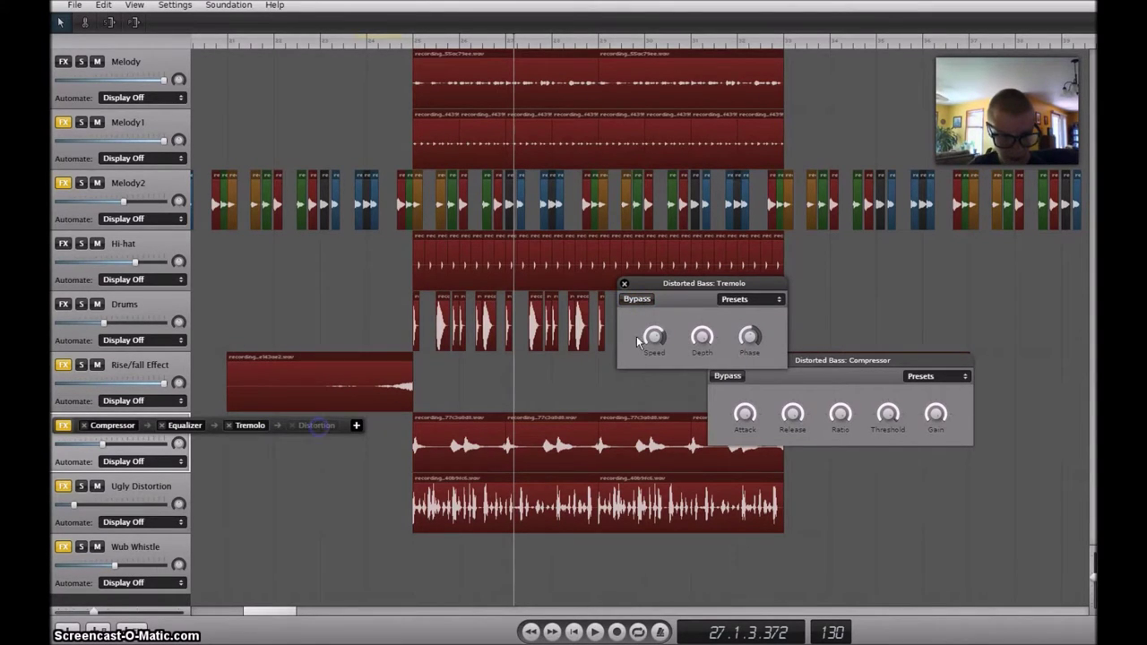
click(316, 427)
click(578, 278)
click(572, 265)
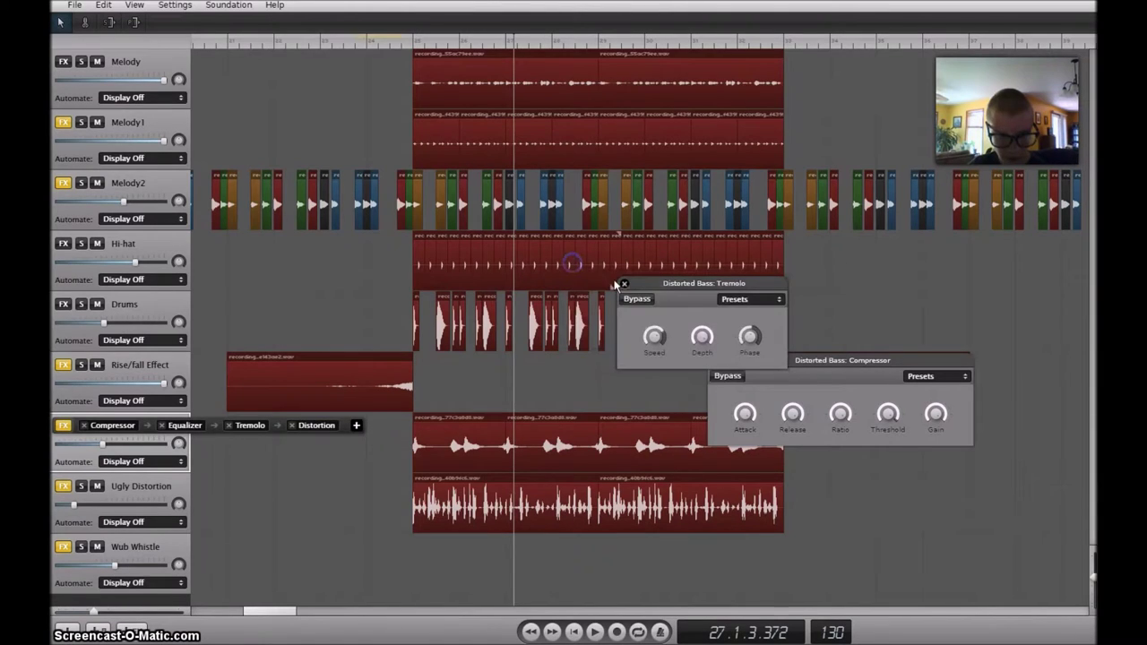
click(624, 285)
click(623, 284)
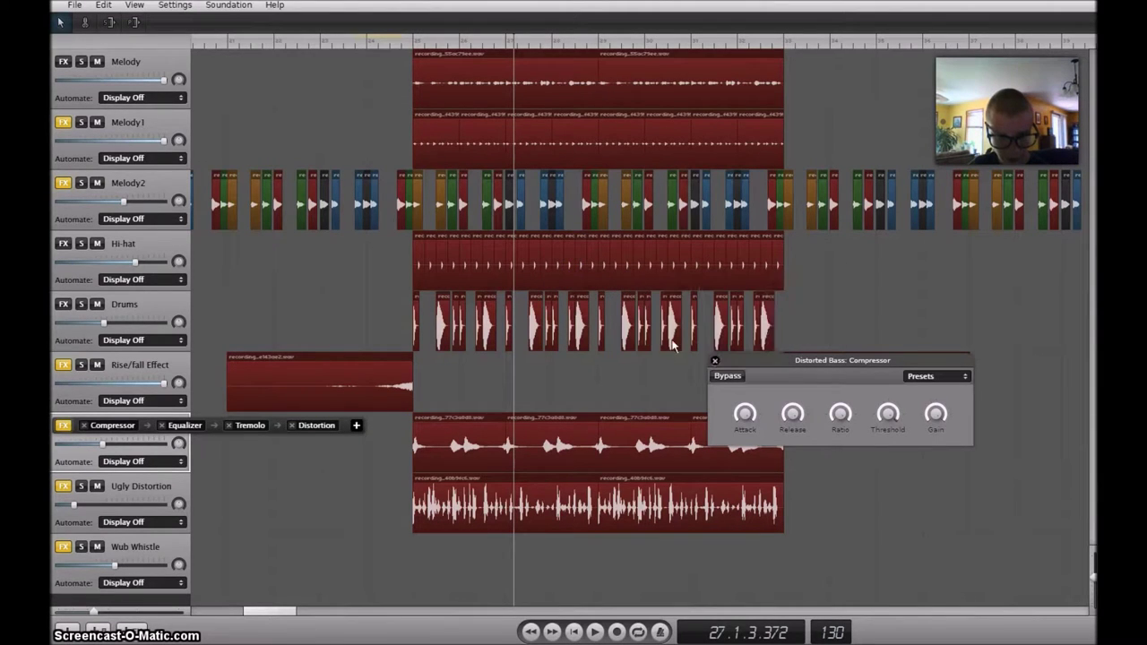
click(714, 361)
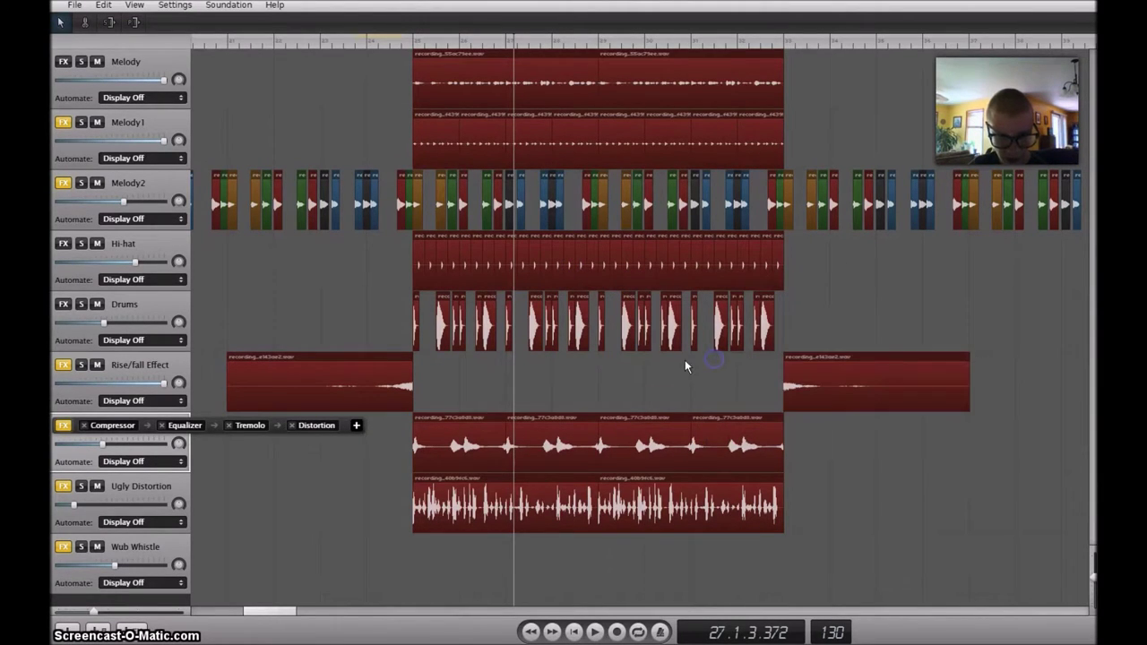
Step: Solo the Ugly Distortion track instead of Distorted Bass and listen from the start of bar 25 with its Distortion bypassed
click(414, 49)
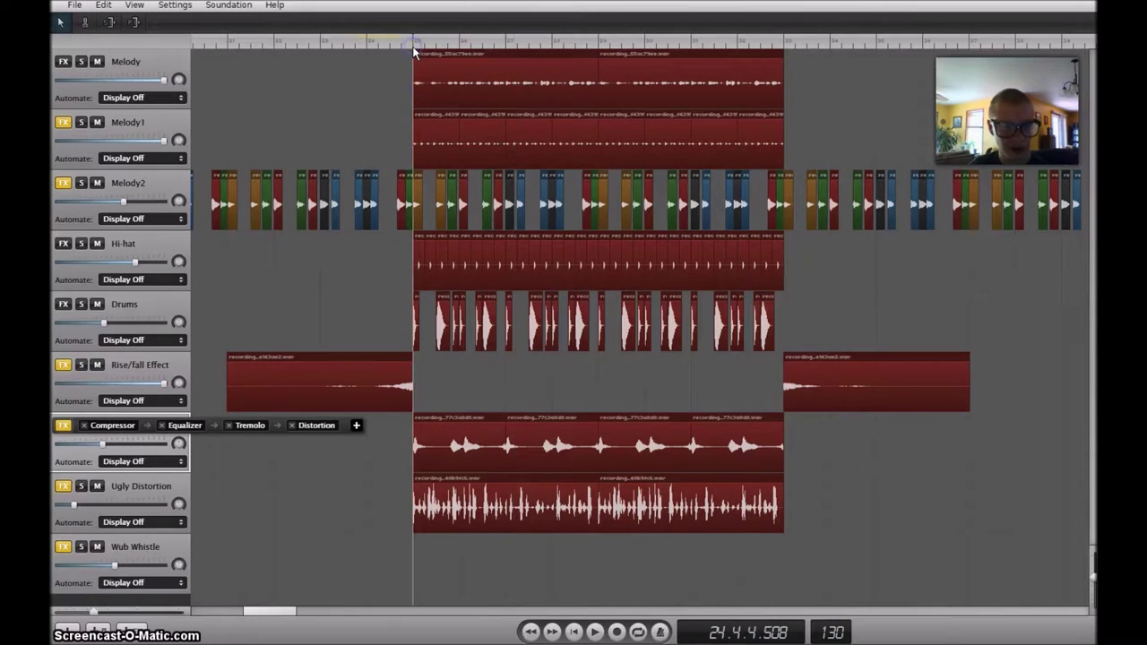
click(80, 426)
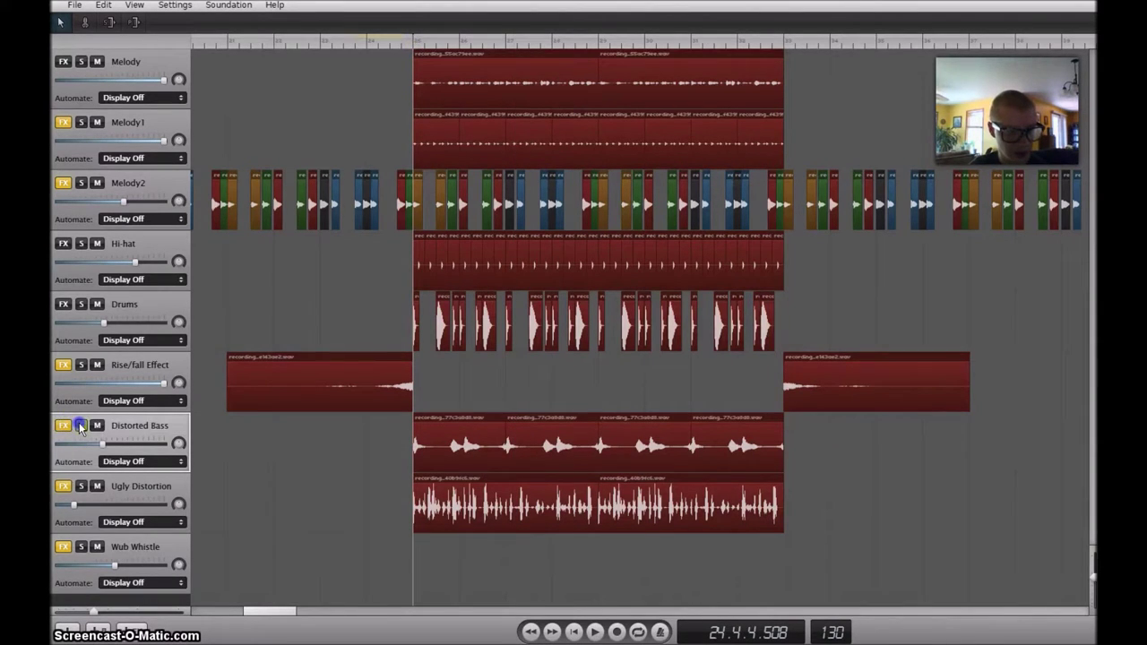
click(84, 493)
click(67, 485)
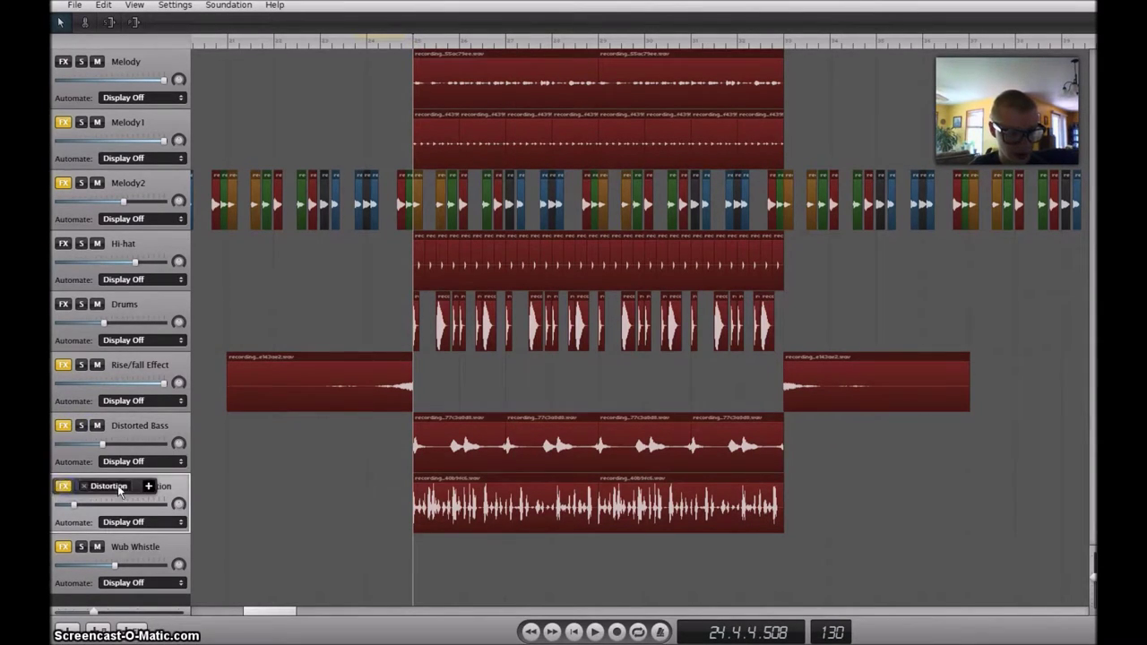
click(109, 486)
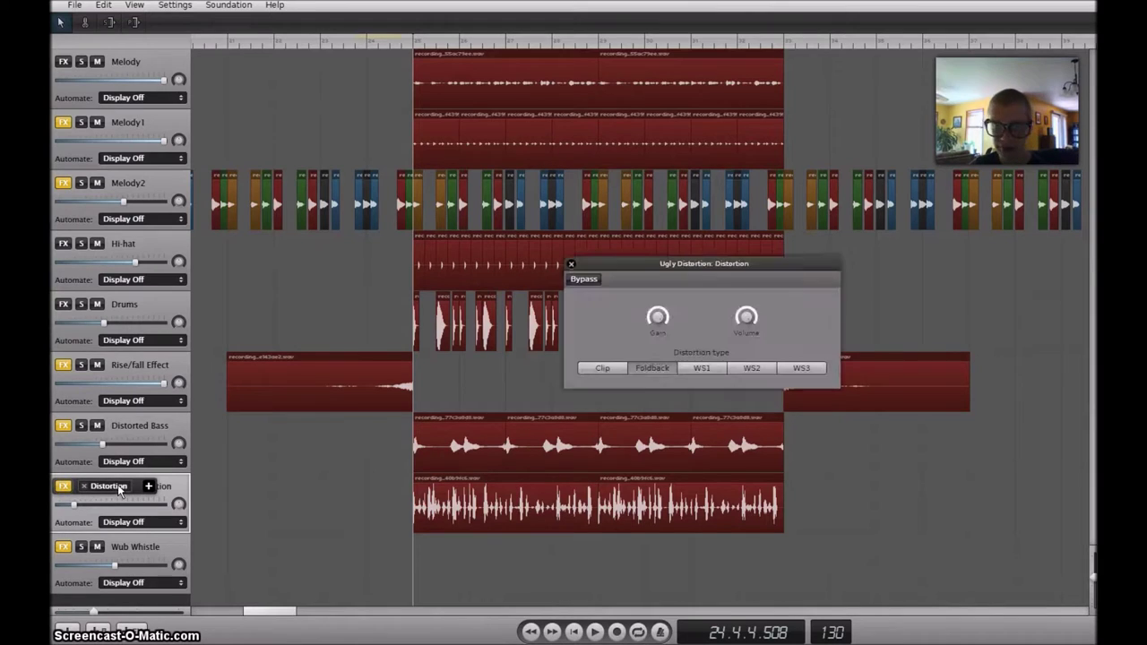
click(574, 283)
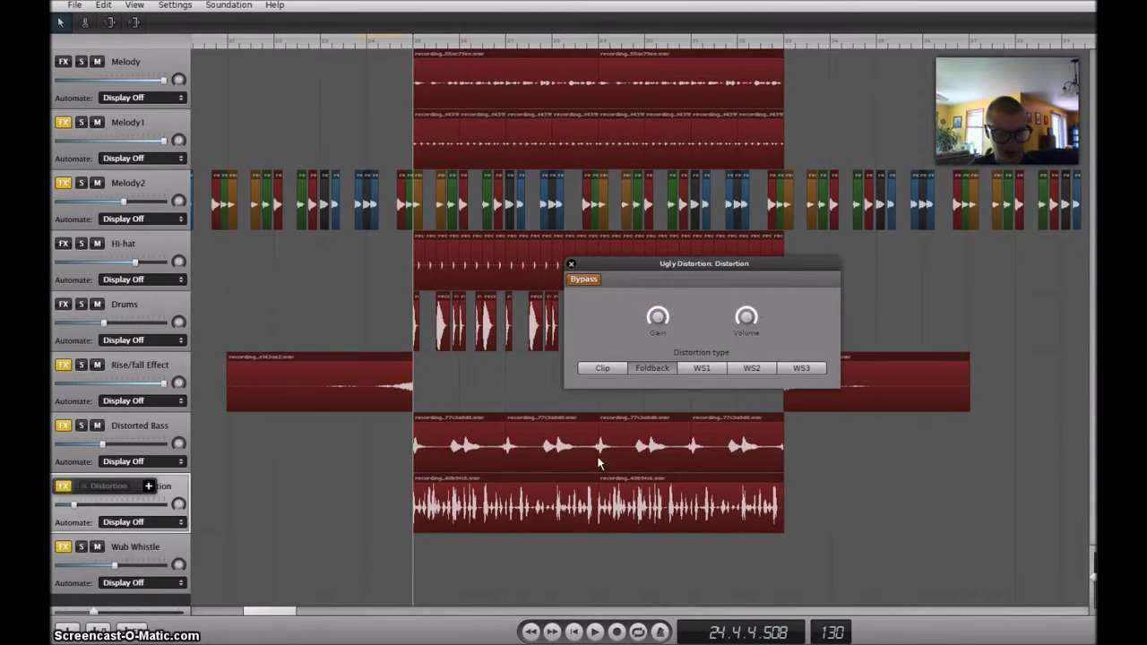
click(602, 632)
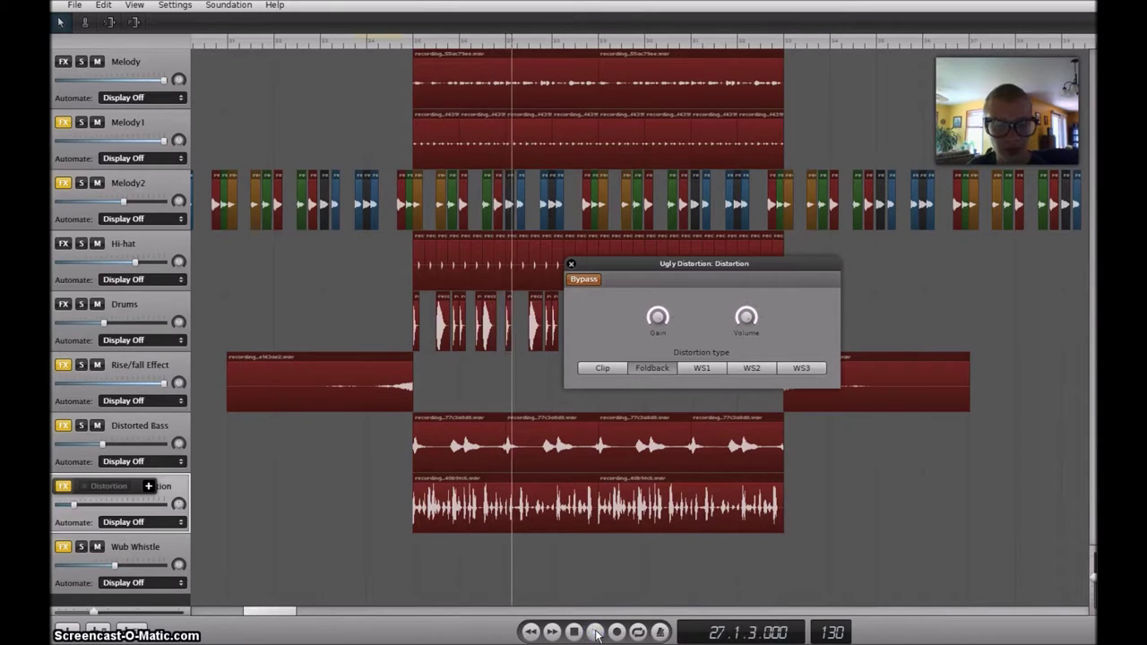
click(596, 632)
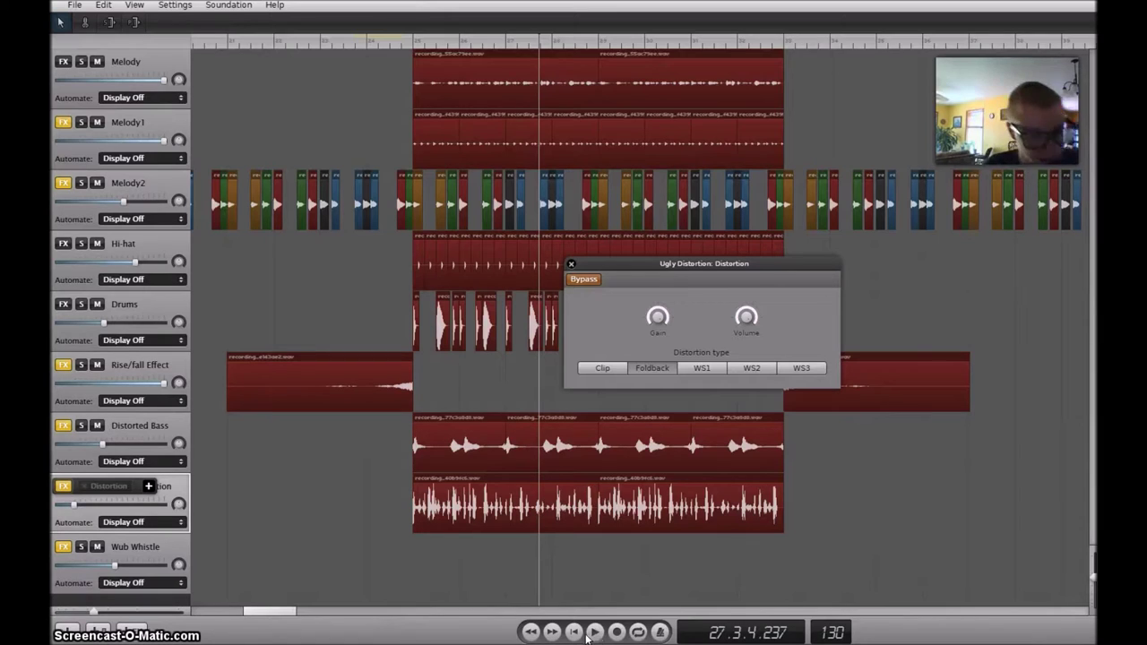
Step: Re-enable the Distortion on the Ugly Distortion track, continue listening with it active, and close the effect window
click(586, 283)
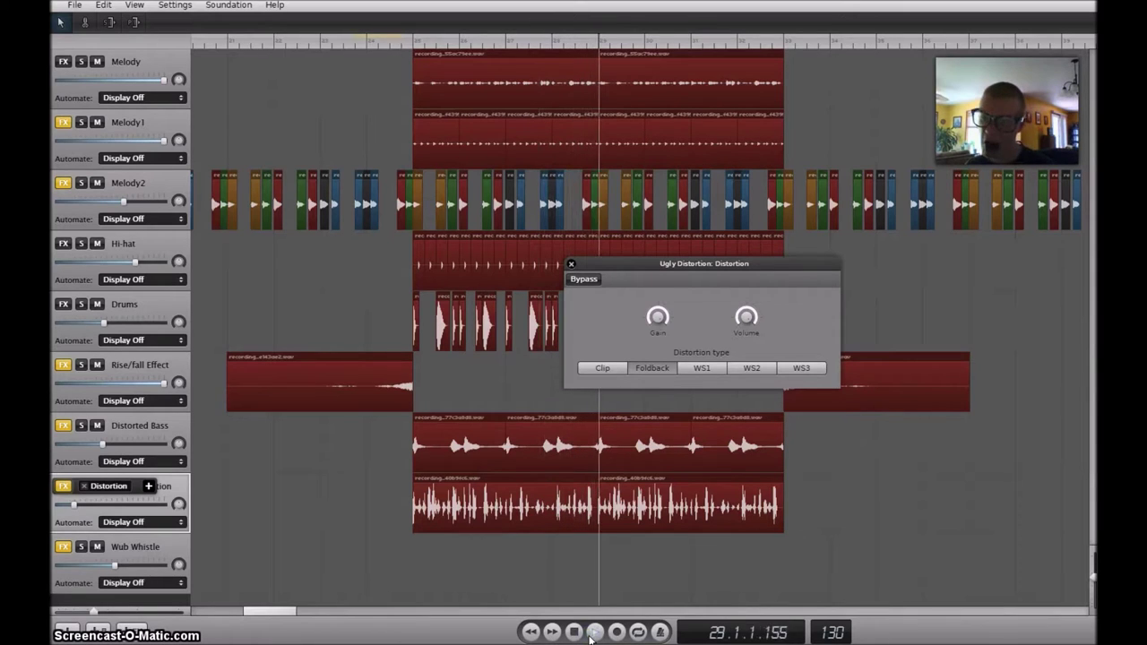
click(571, 263)
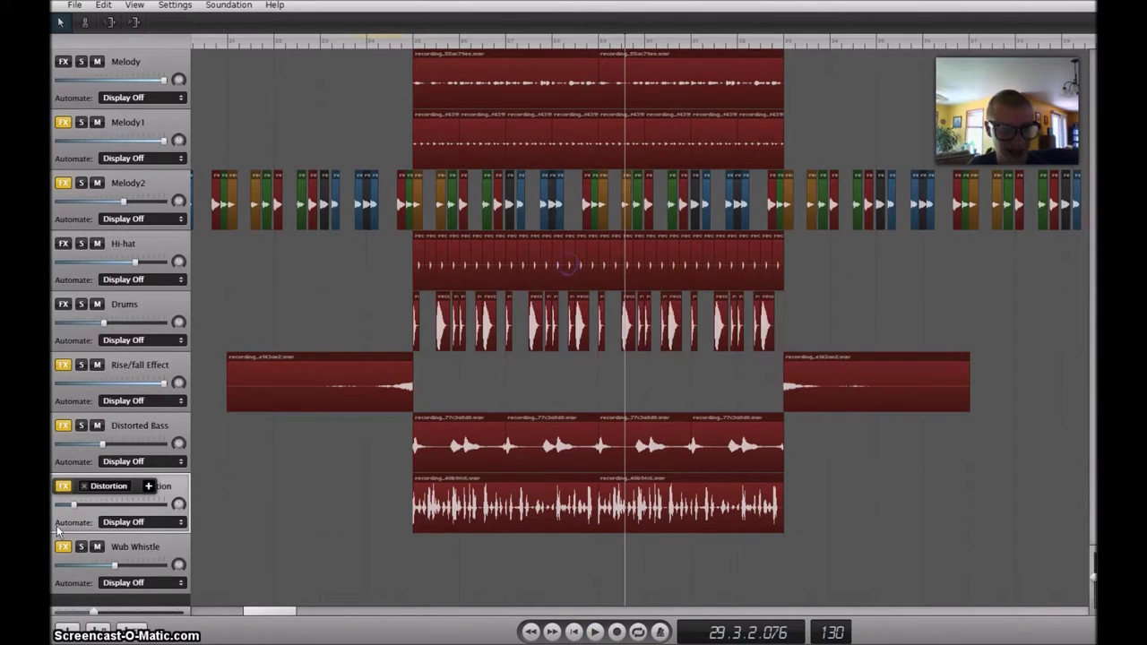
Step: Solo the Wub Whistle track instead of the Ugly Distortion track
click(80, 485)
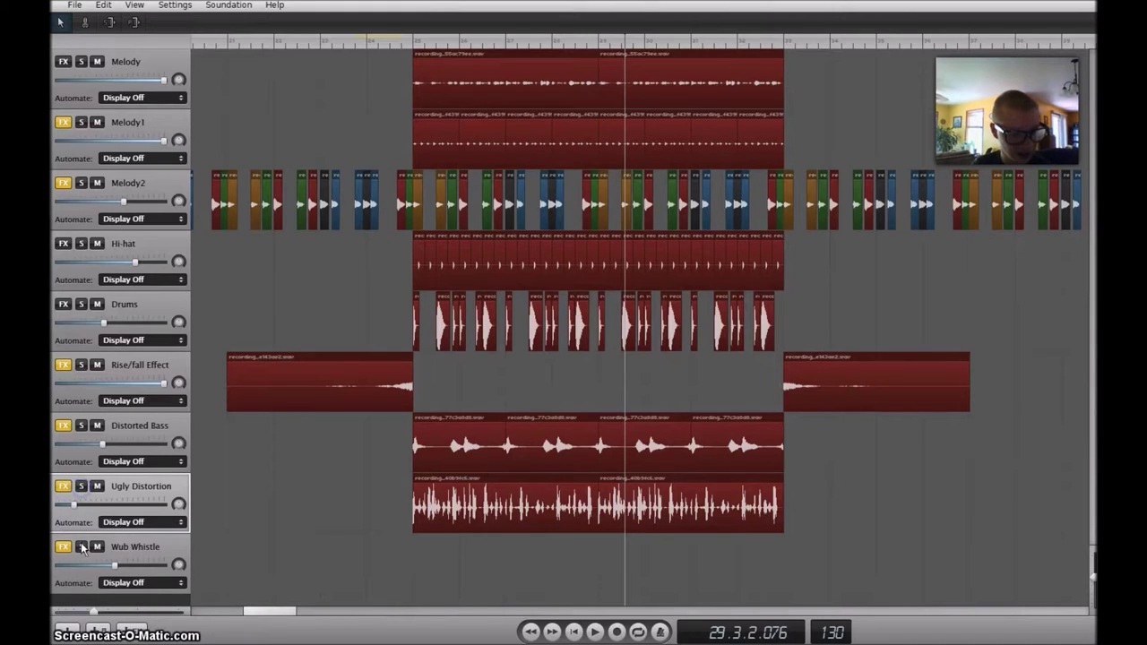
click(81, 547)
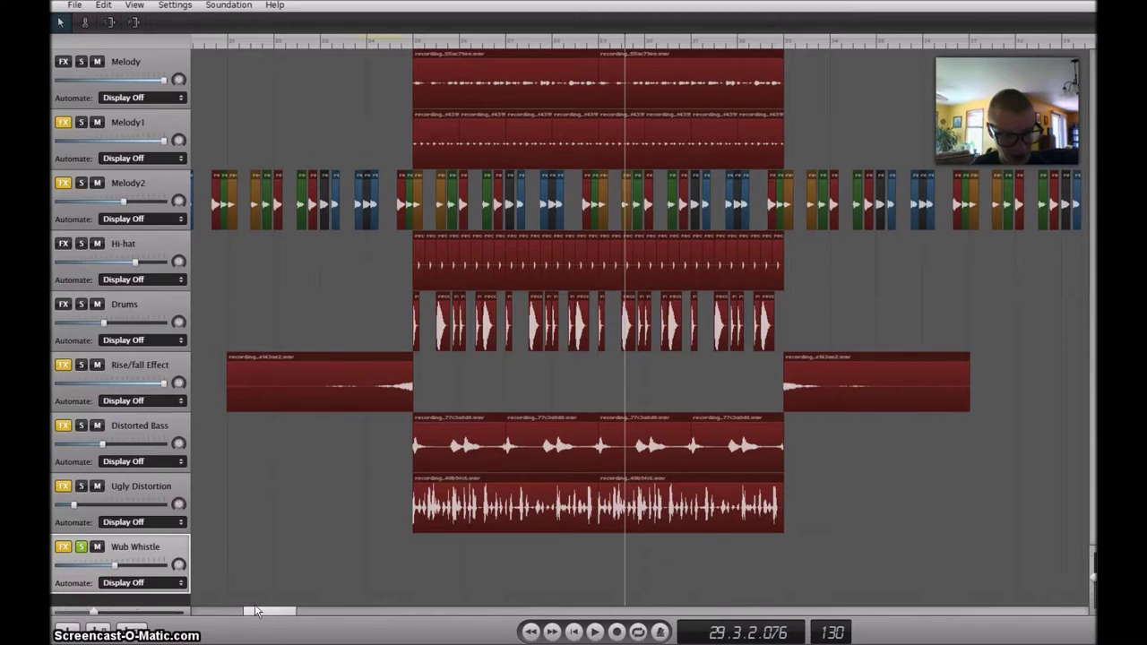
Step: Open the Wubfilter effect of the Wub Whistle track and listen from the start of bar 45 with the effect bypassed
drag(255, 611, 314, 607)
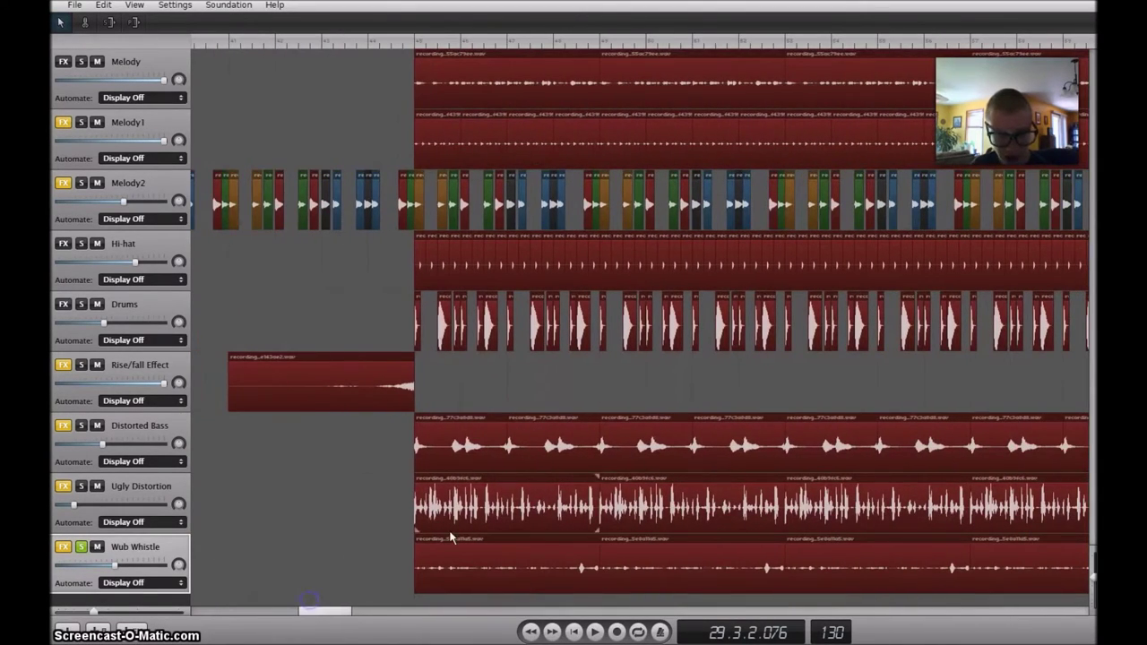
click(416, 41)
mouse_move(68, 550)
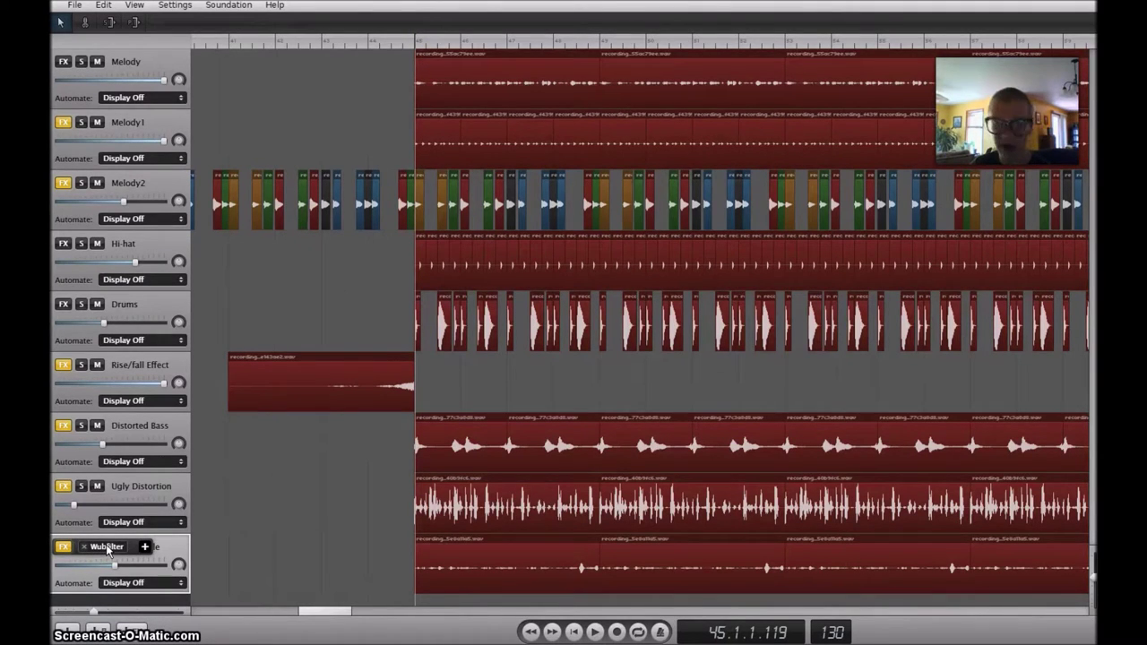
click(108, 547)
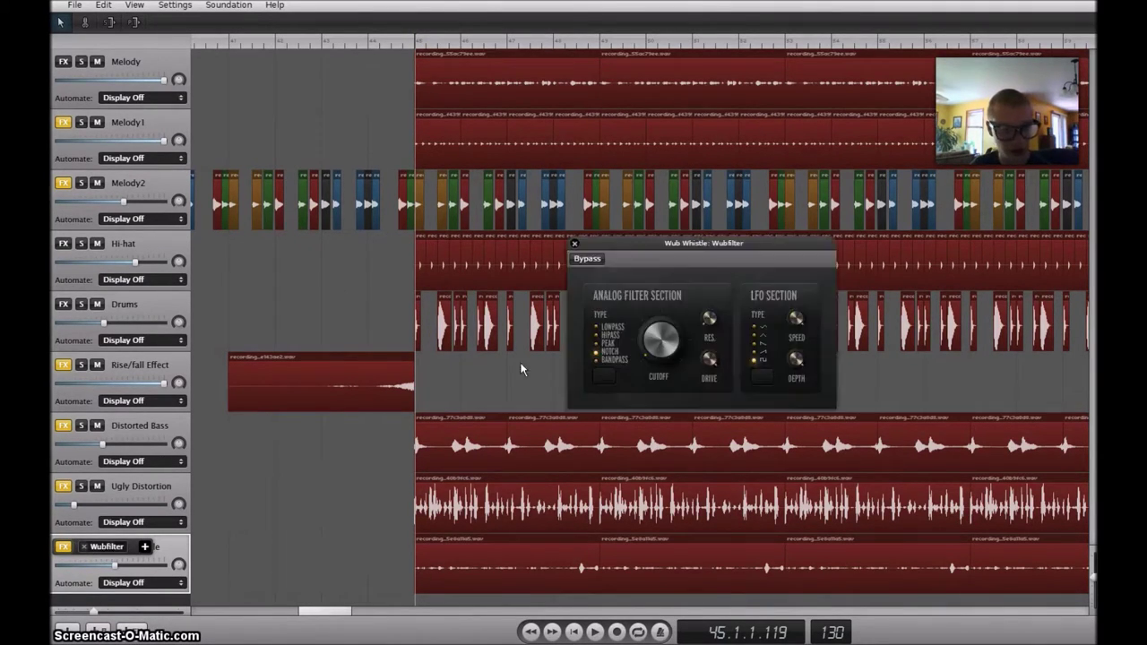
click(594, 632)
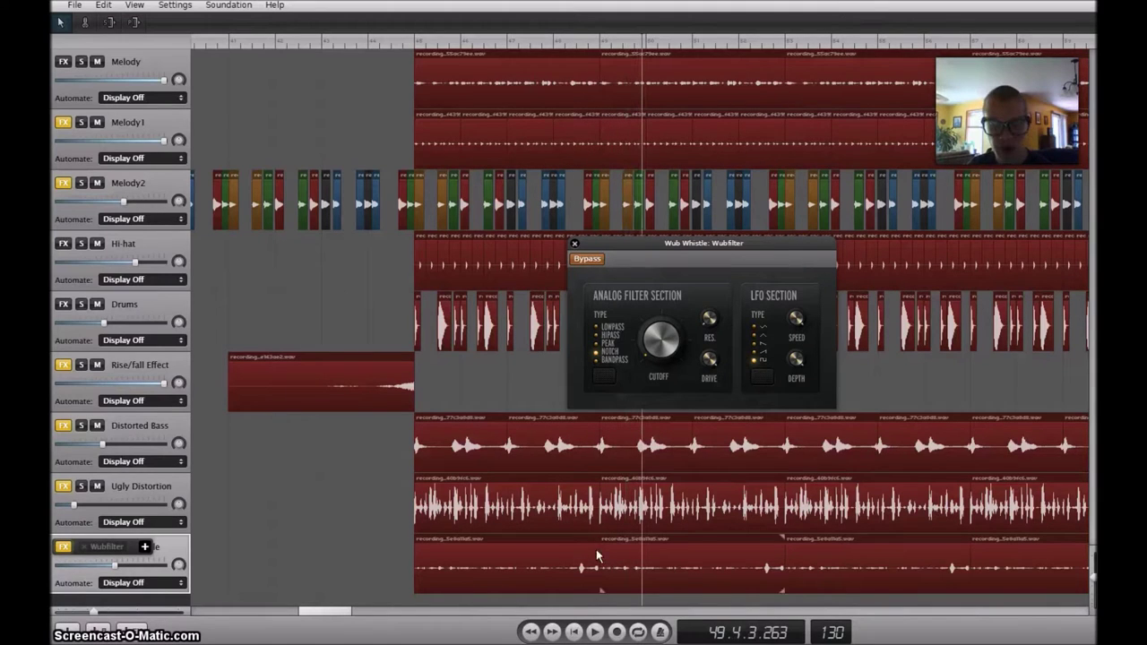
Step: Re-enable the Wubfilter on the Wub Whistle track and listen again from the start of bar 45 with it active
click(580, 260)
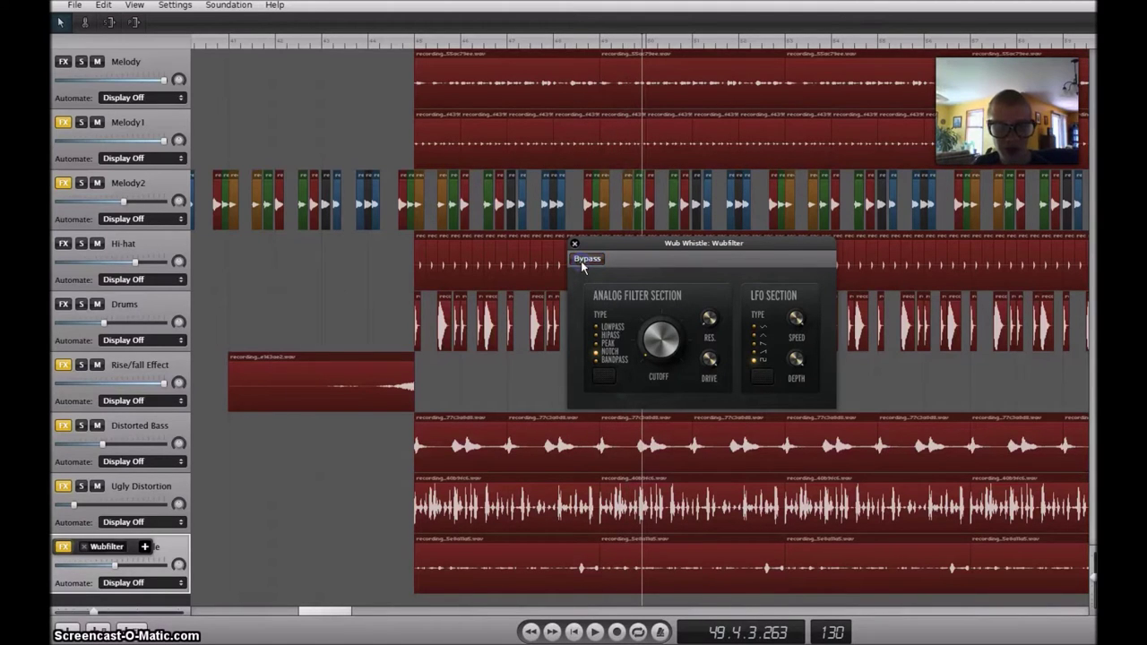
click(414, 45)
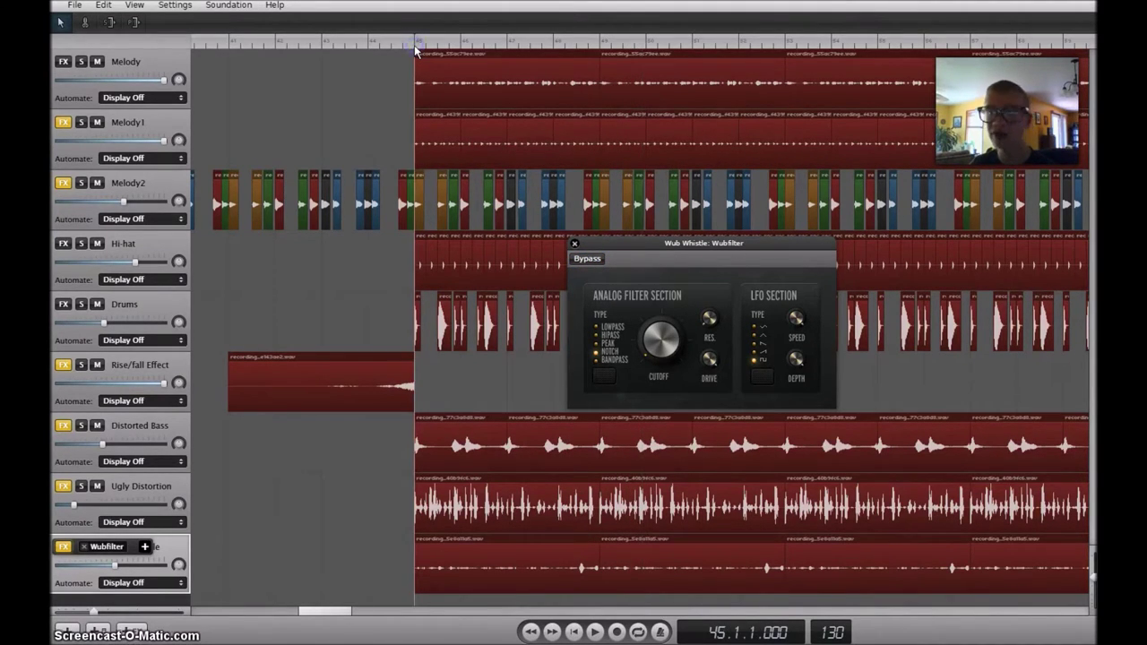
click(596, 631)
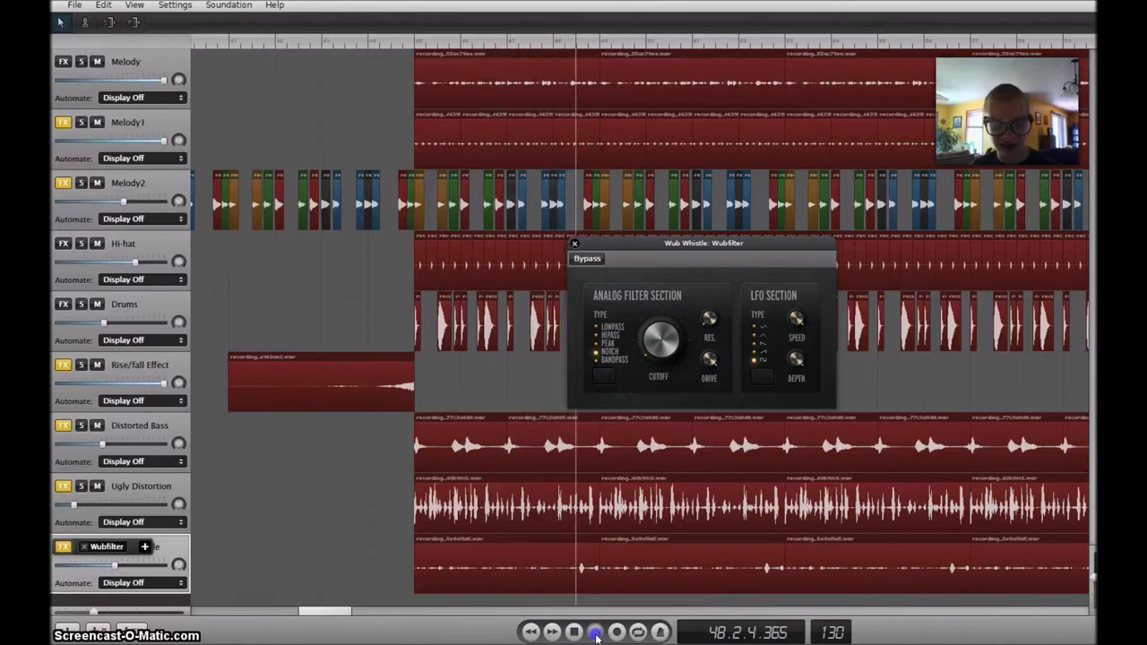
click(596, 632)
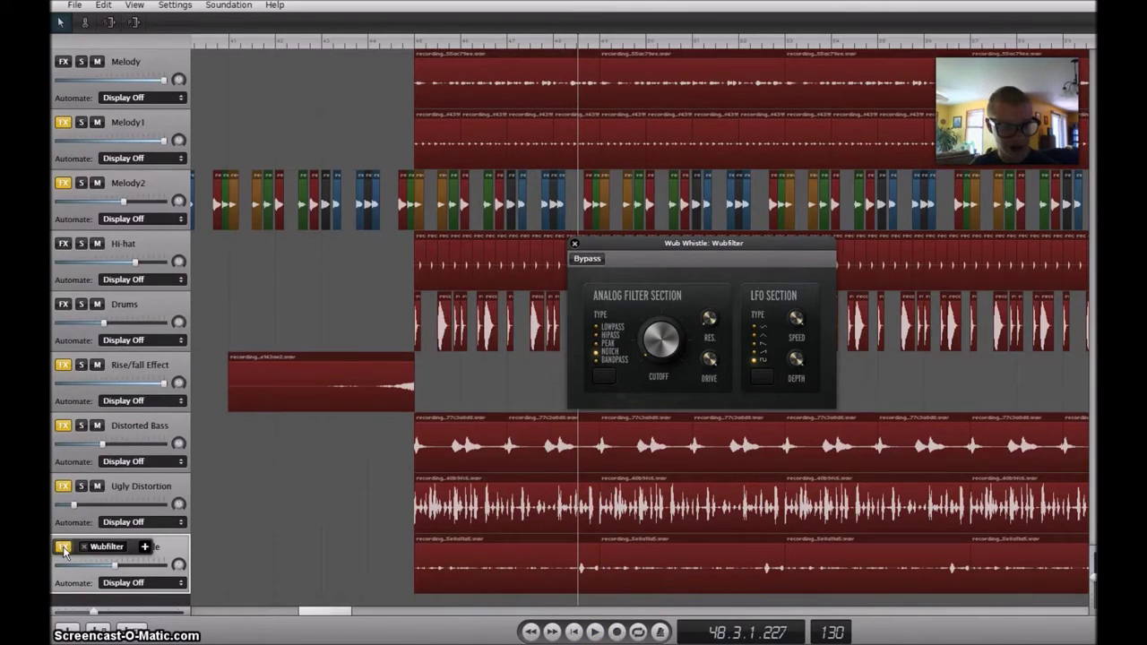
Step: Review the Wubfilter's filter and LFO settings, close its window, and move the playhead back to about bar 40
mouse_move(797, 329)
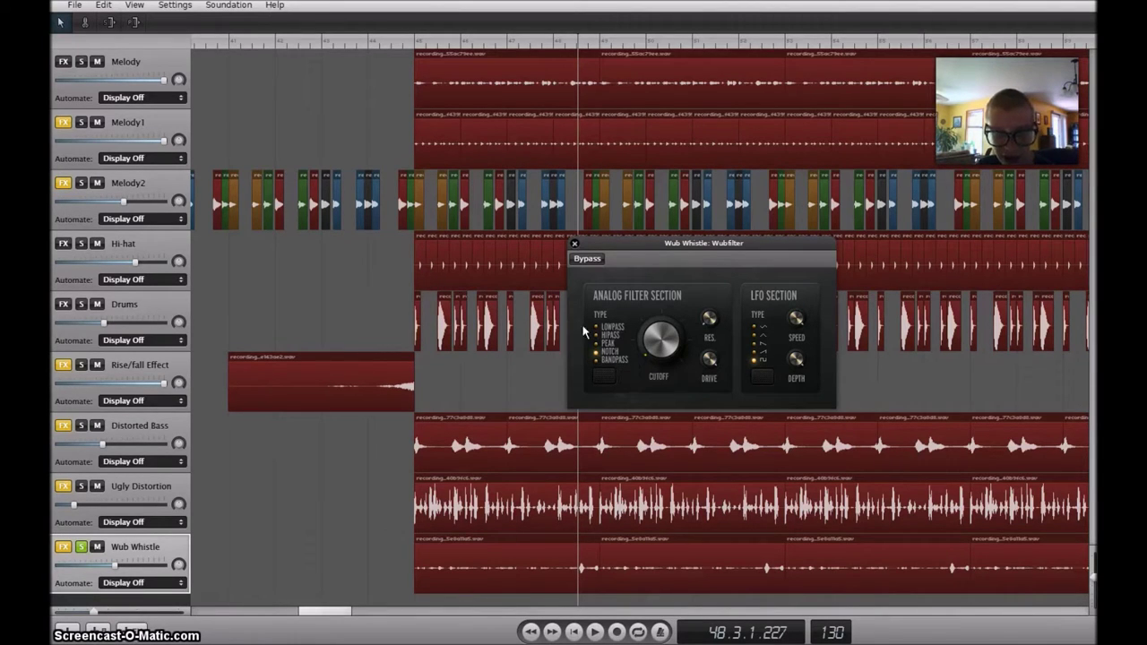
mouse_move(658, 352)
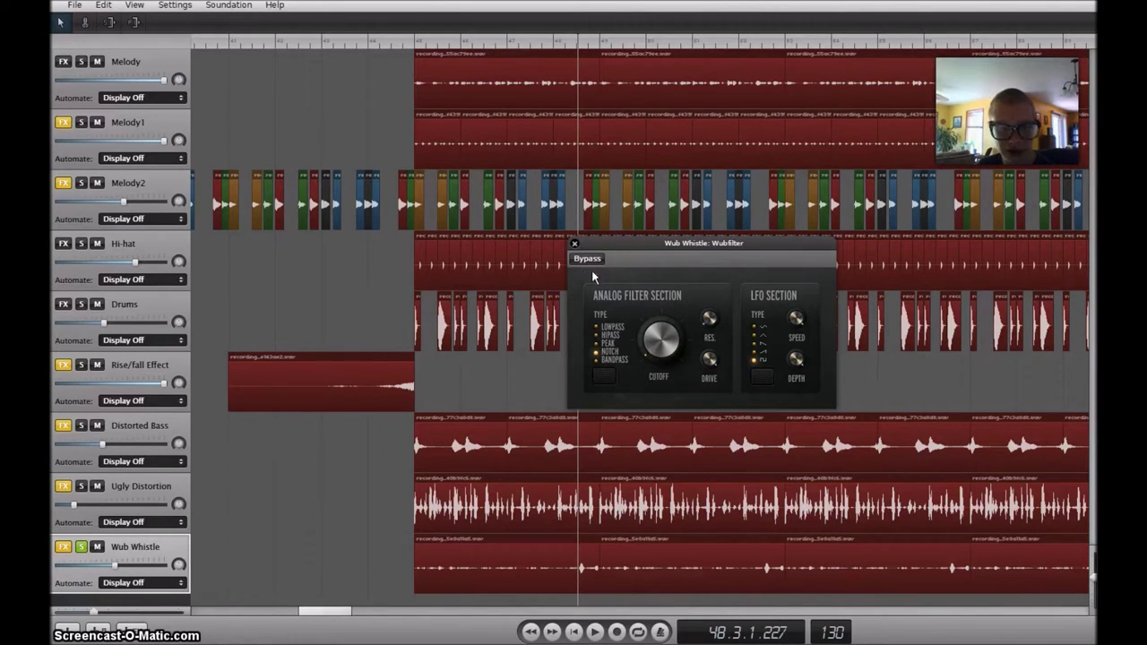
click(574, 245)
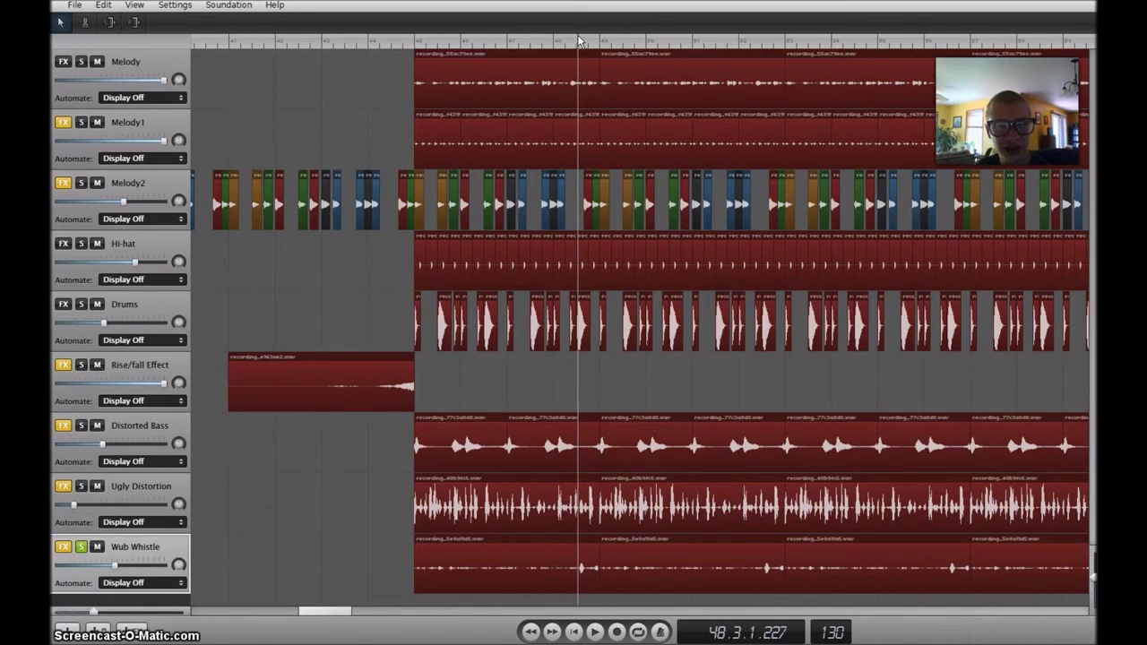
mouse_move(576, 35)
mouse_down()
mouse_move(212, 41)
mouse_move(198, 52)
mouse_up()
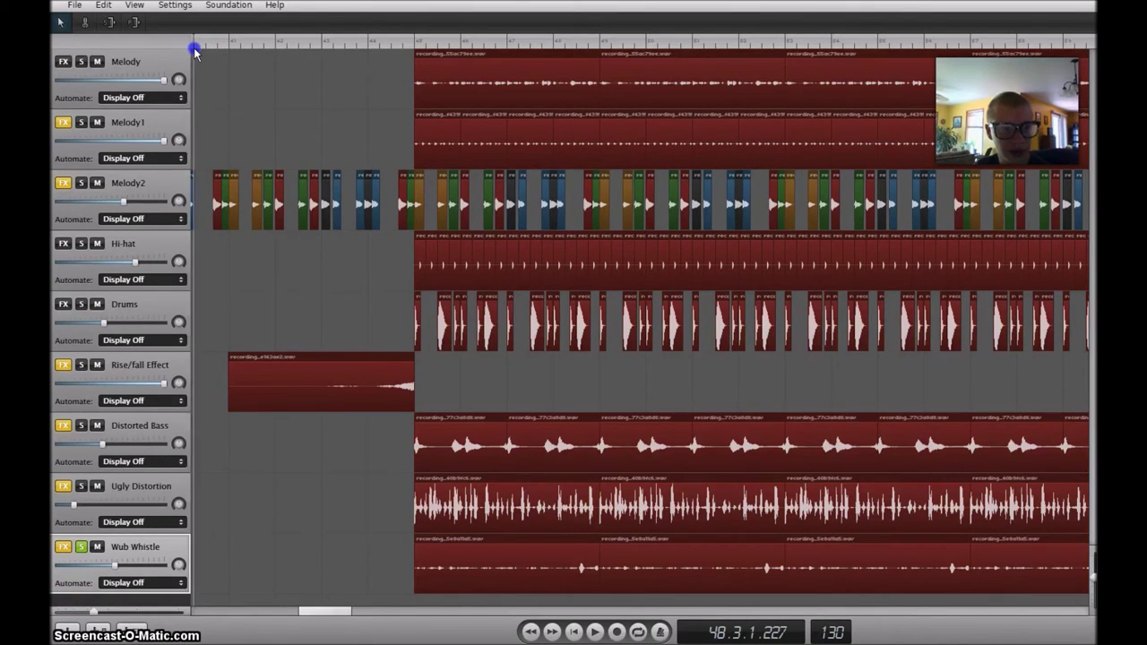
drag(194, 53, 201, 50)
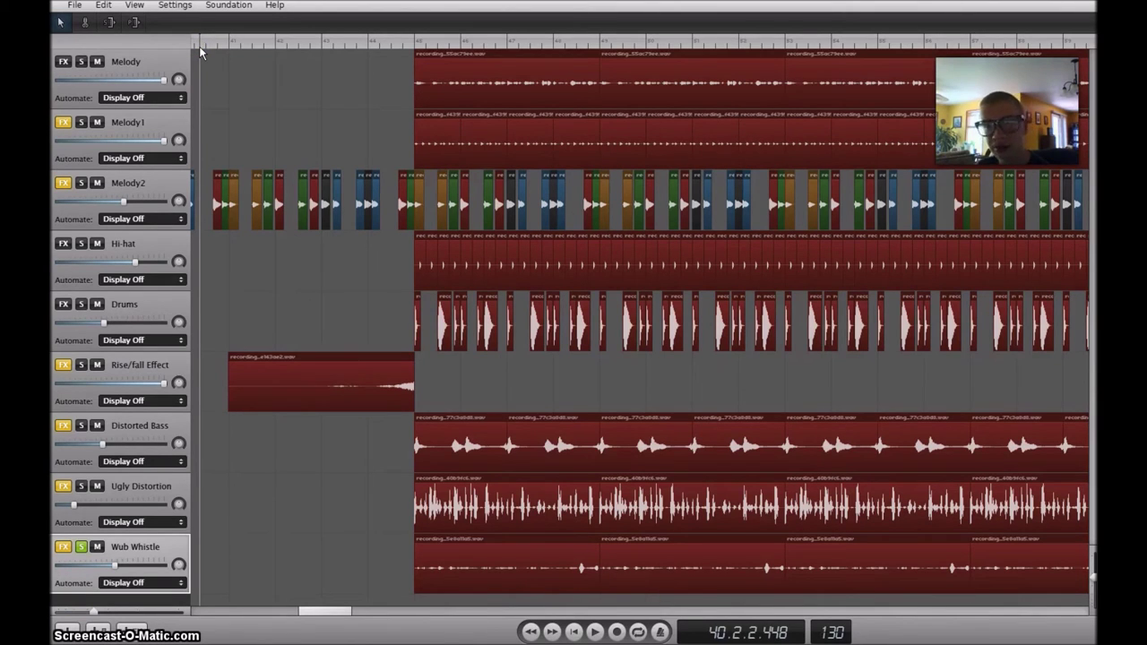
Step: Switch to the Incompetech royalty-free music page and filter the list to the Electronica genre
key(ctrl+Tab)
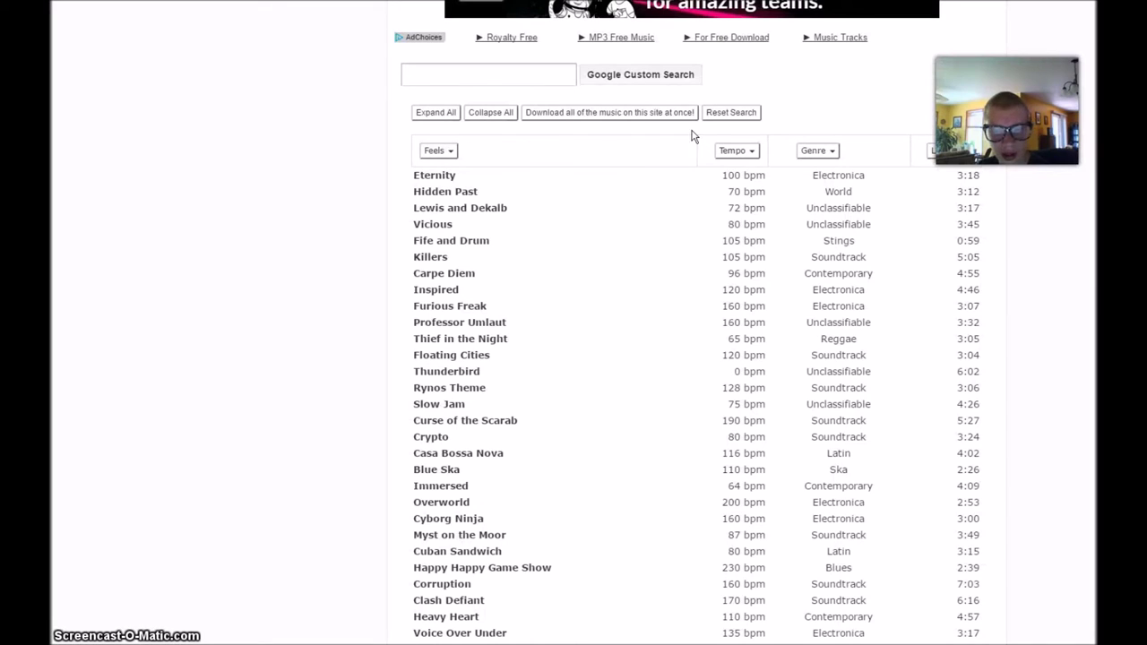
click(800, 152)
click(825, 262)
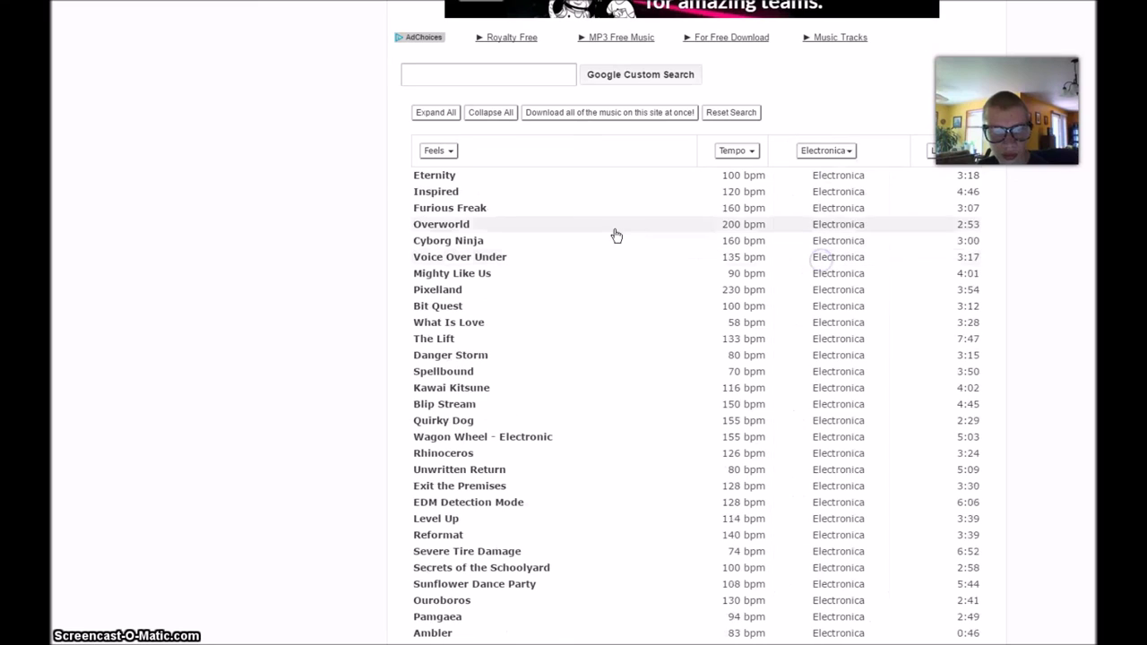
Step: Narrow the music list to the Aggressive and Bright feels and expand the details of "Go Cart"
click(457, 153)
click(441, 195)
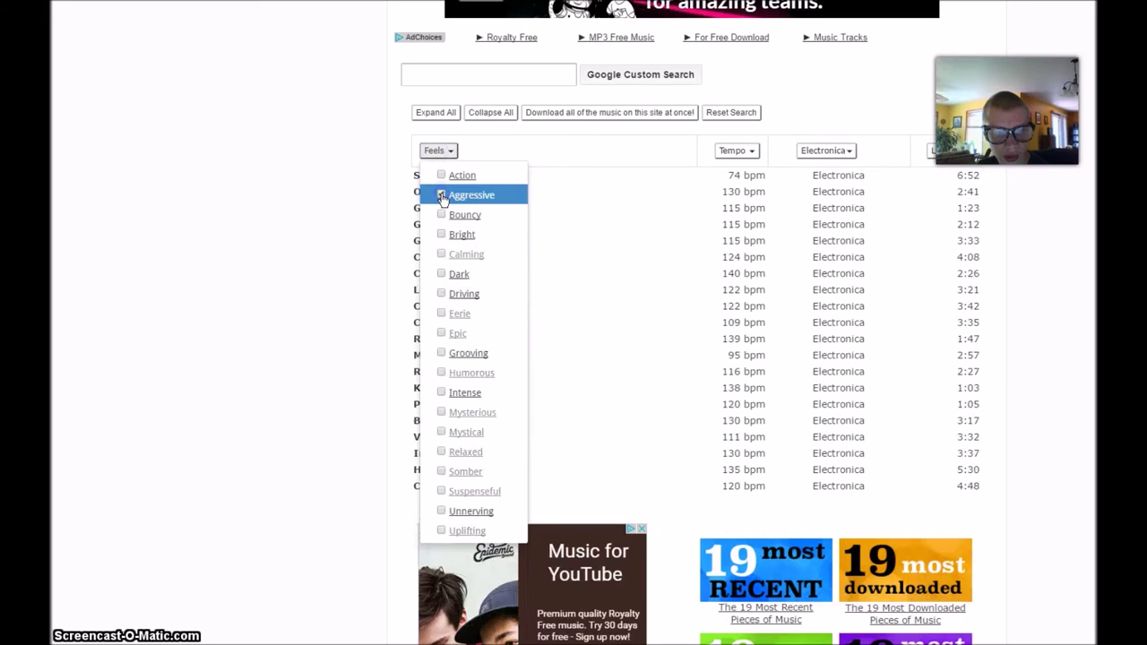
click(443, 237)
click(362, 246)
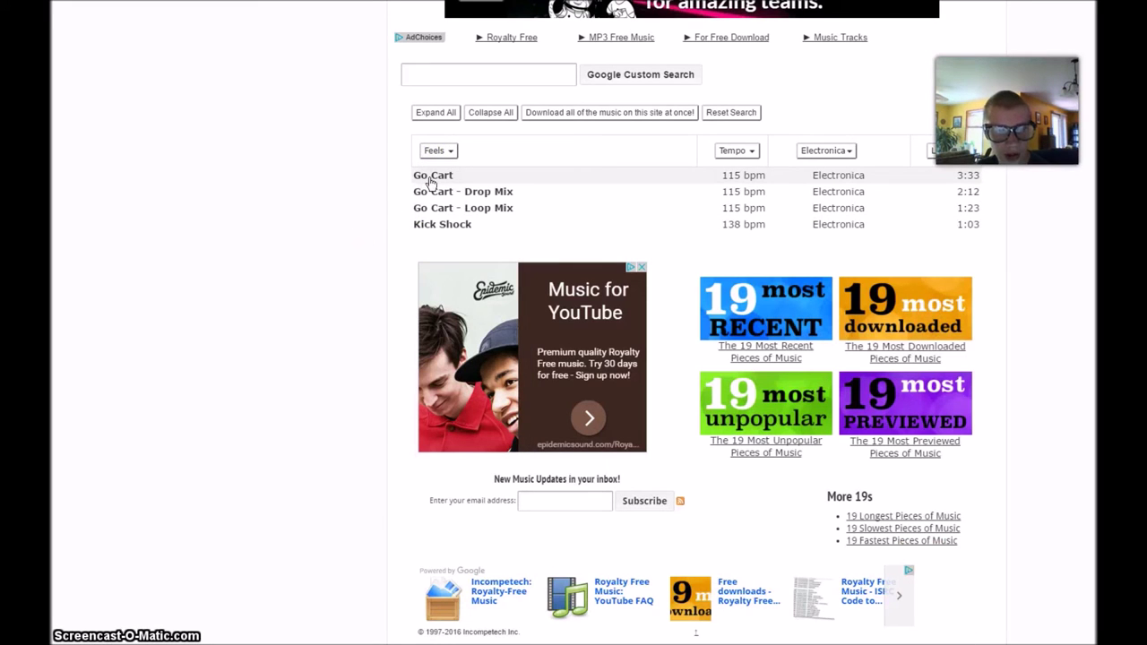
click(432, 177)
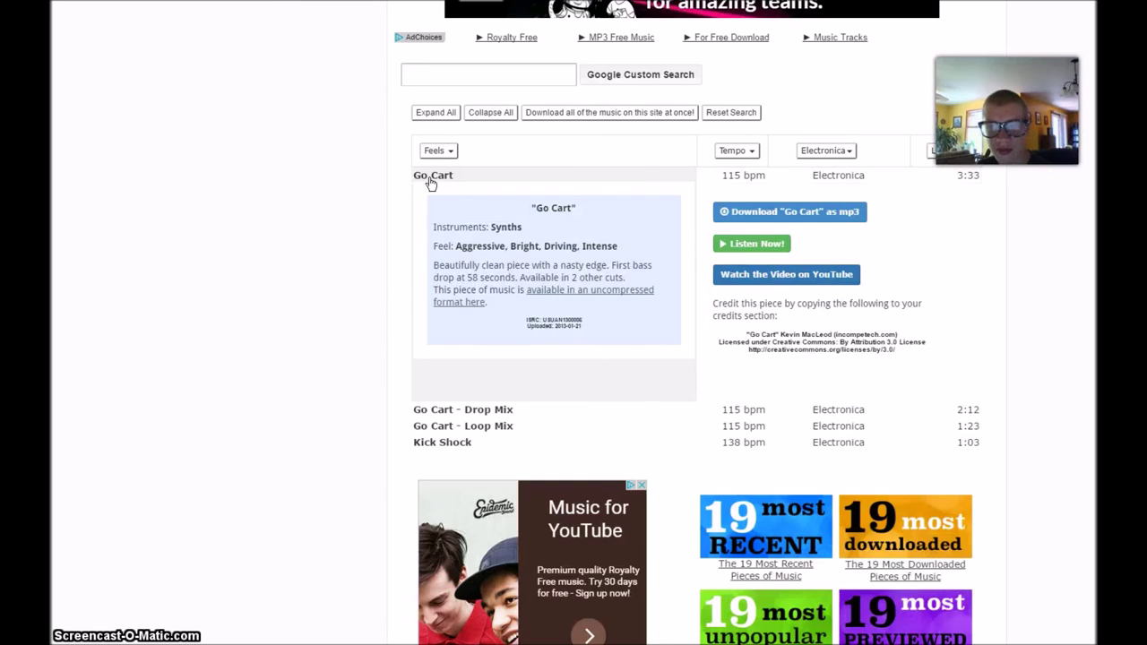